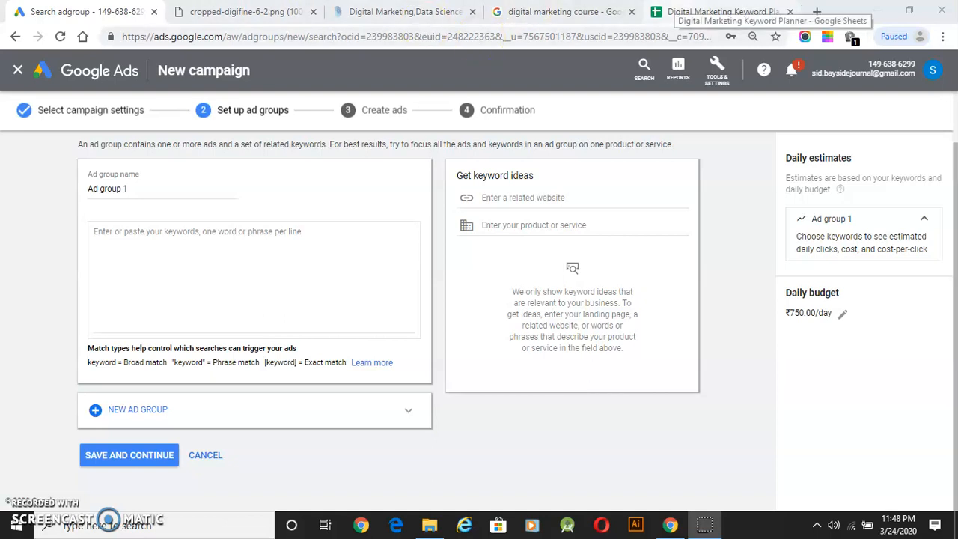
Step: Switch to the Digital Marketing Keyword Planner sheet in Google Sheets and clear the ad group name in cell G11
click(718, 12)
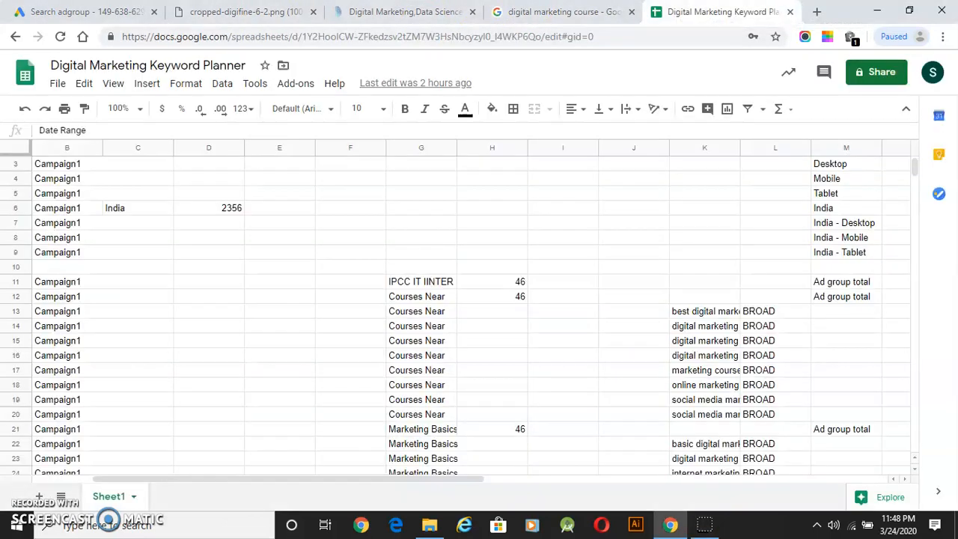
scroll(439, 311, down, 1)
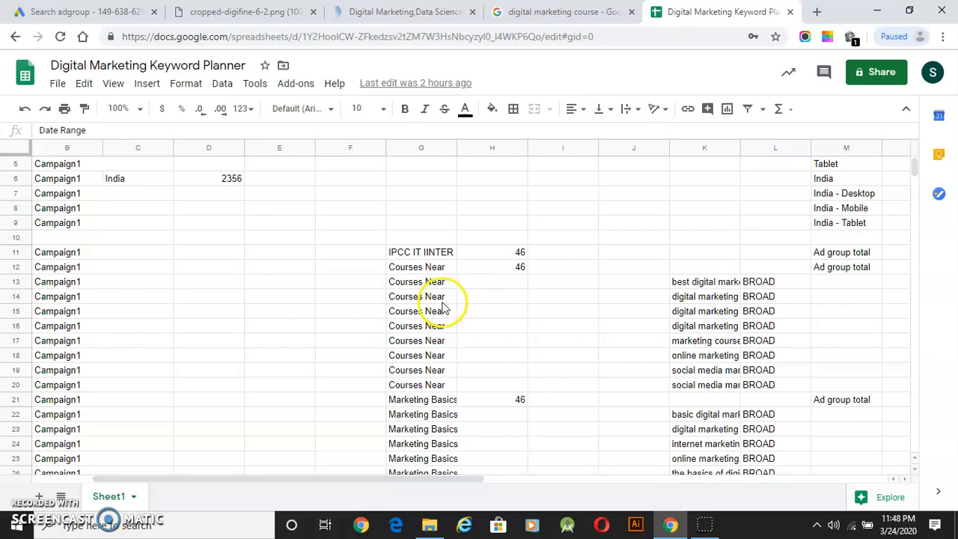
click(415, 259)
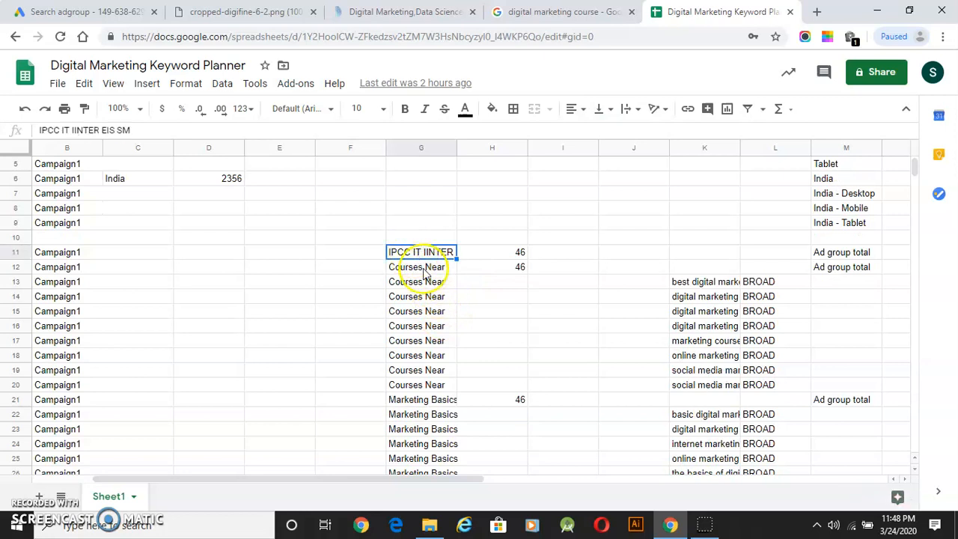
key(Delete)
Step: Copy Courses Near from cell G12 and use it in Google Ads as the first ad group's name
scroll(427, 284, down, 1)
drag(412, 239, 416, 315)
scroll(417, 285, up, 3)
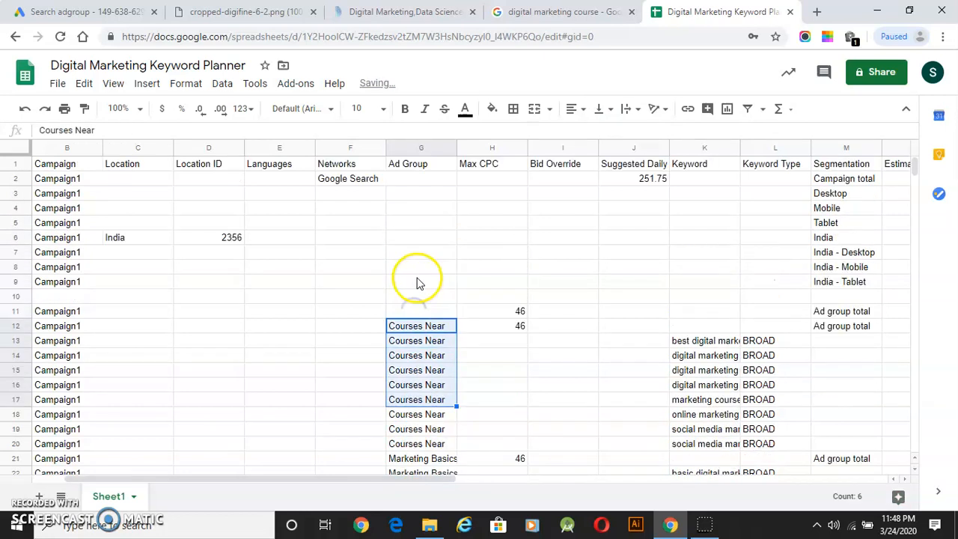
click(415, 164)
scroll(428, 295, down, 2)
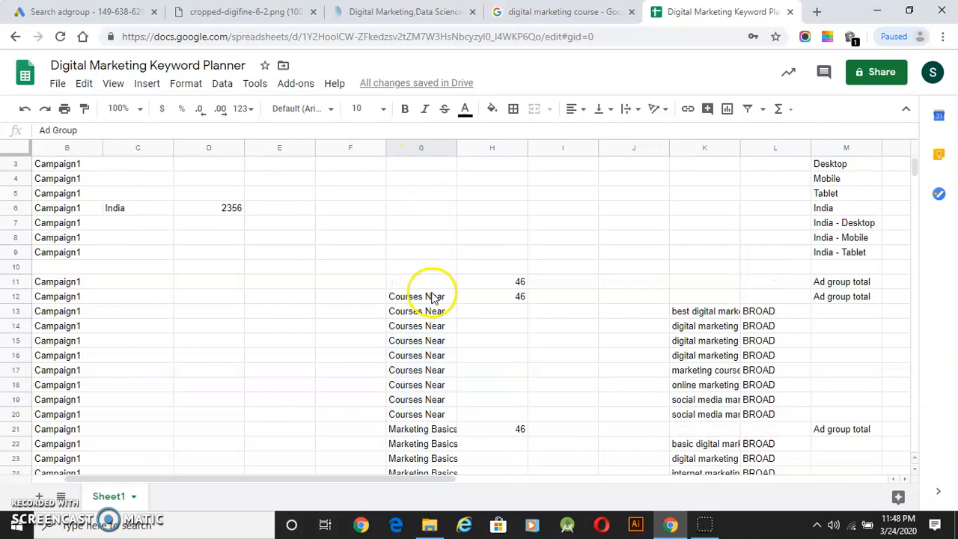
click(418, 255)
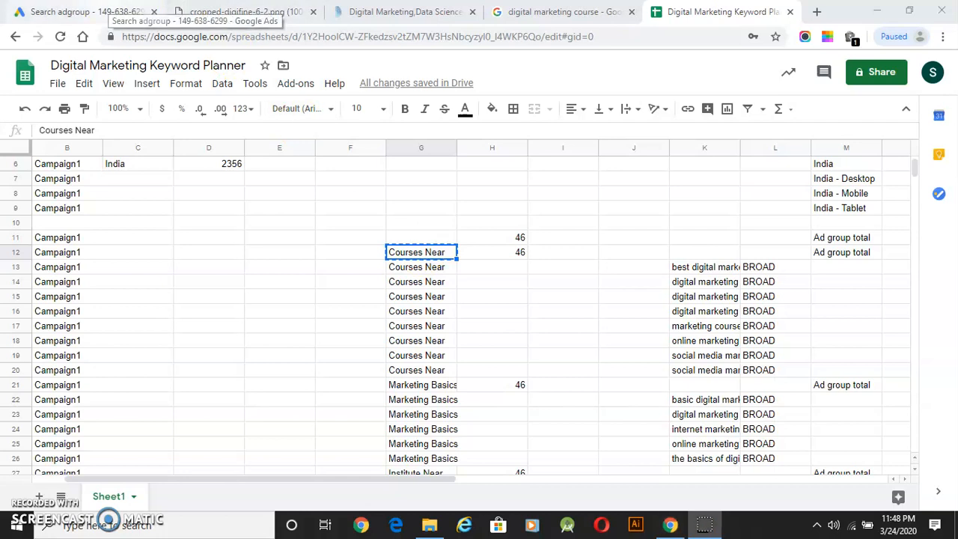
click(109, 12)
click(129, 185)
triple_click(131, 185)
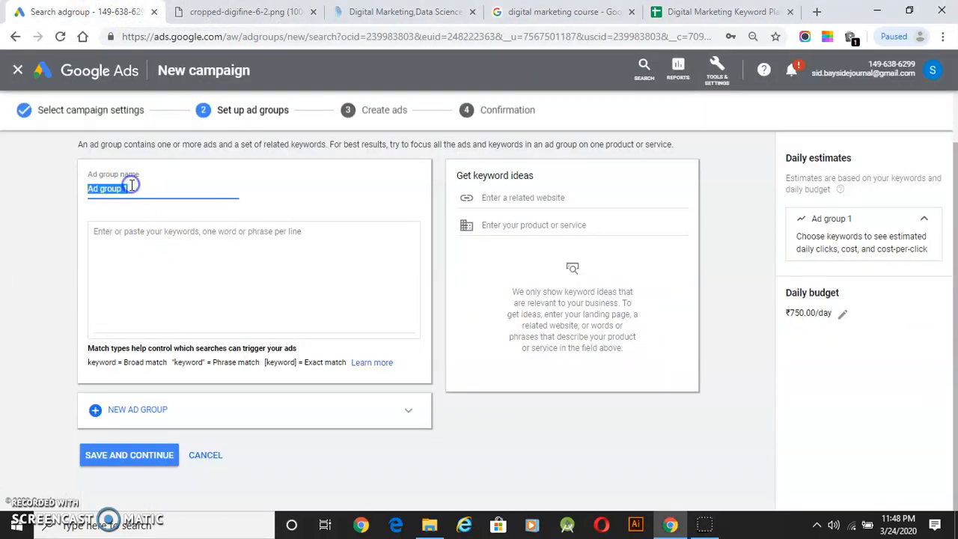
text(Courses Near)
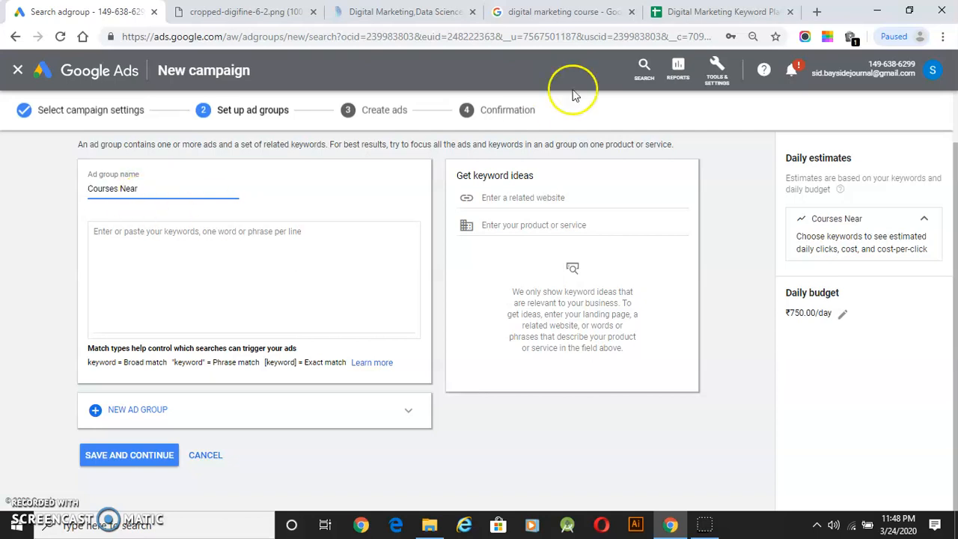
Step: Return to the keyword planner sheet and widen the Keyword column K so more of each phrase shows
click(715, 12)
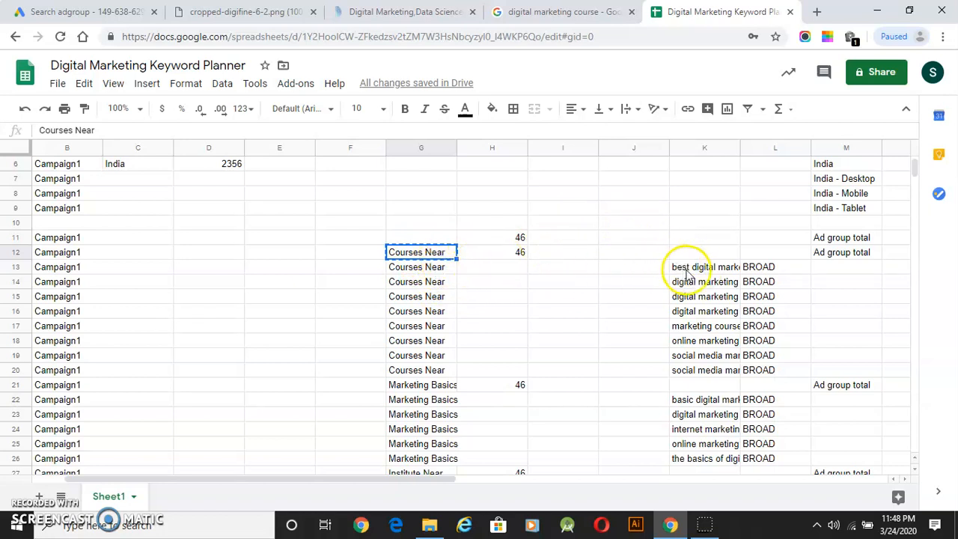
drag(741, 148, 784, 148)
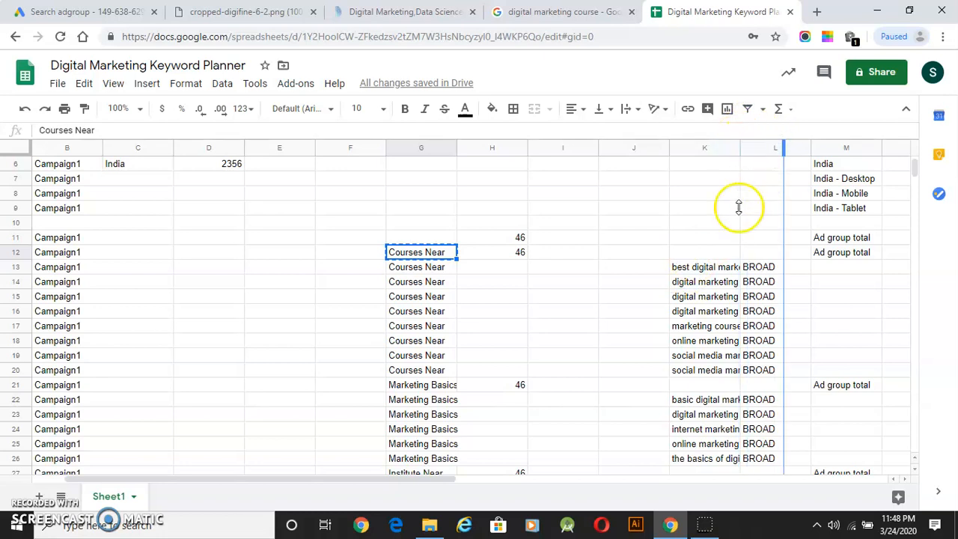
scroll(708, 217, up, 2)
scroll(714, 204, down, 2)
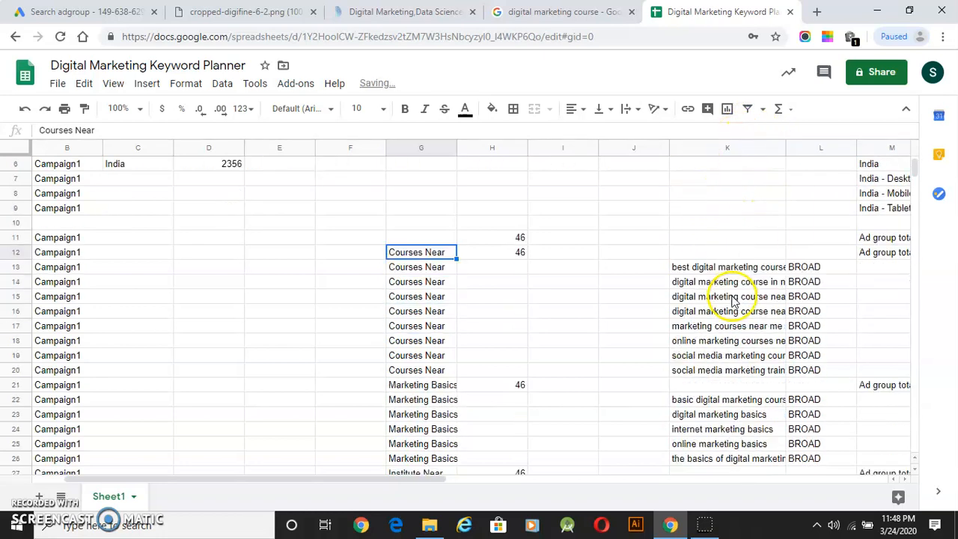
Step: Copy the Courses Near keywords from K13:K20 into the Courses Near ad group's keyword box in Google Ads
drag(707, 268, 701, 372)
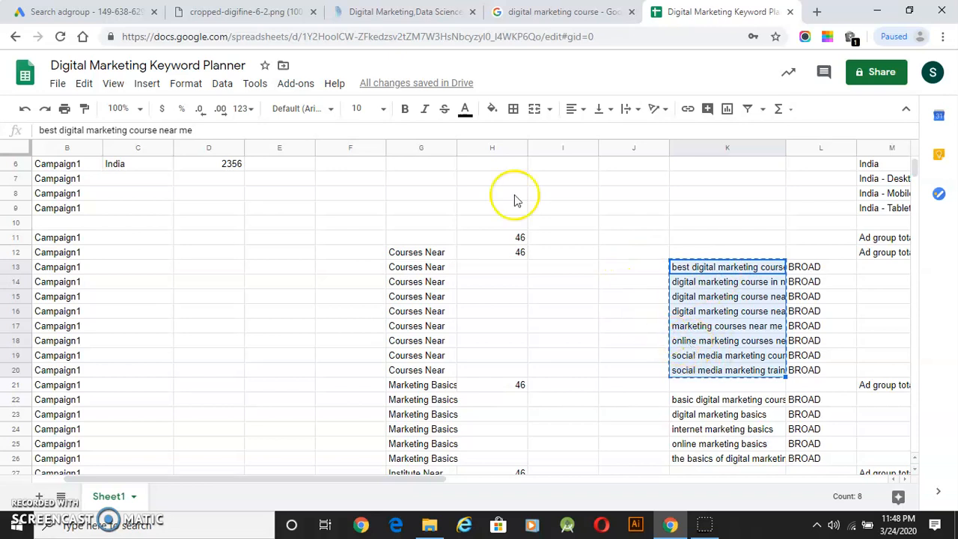
click(82, 11)
click(199, 257)
text(best digital marketing course near me digital marketing course in near me digital marketing course near by me digital marketing course near me marketing courses near me online marketing courses near me social media marketing courses near me social media marketing training courses near me)
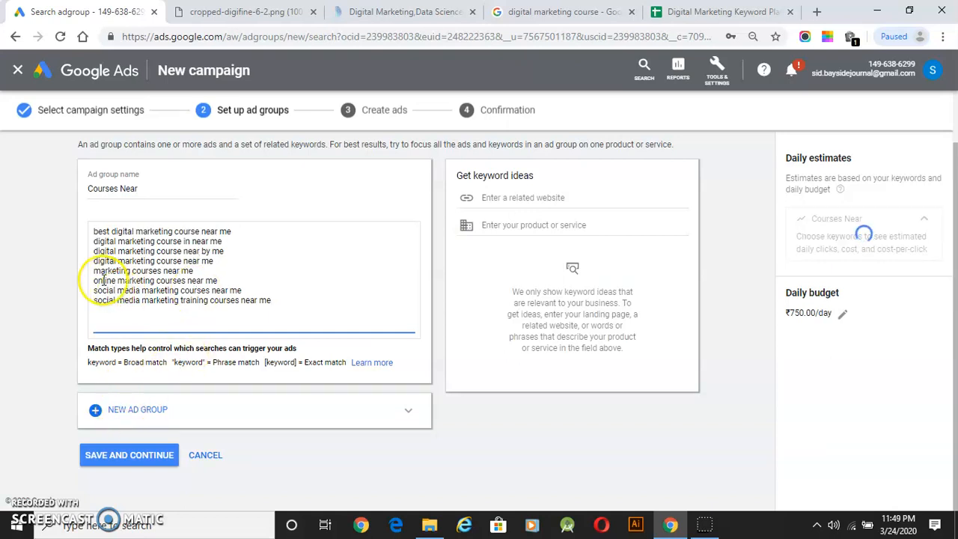
Step: Add a second ad group in Google Ads and name it Marketing Basics, copied from the keyword planner sheet
click(104, 410)
click(719, 12)
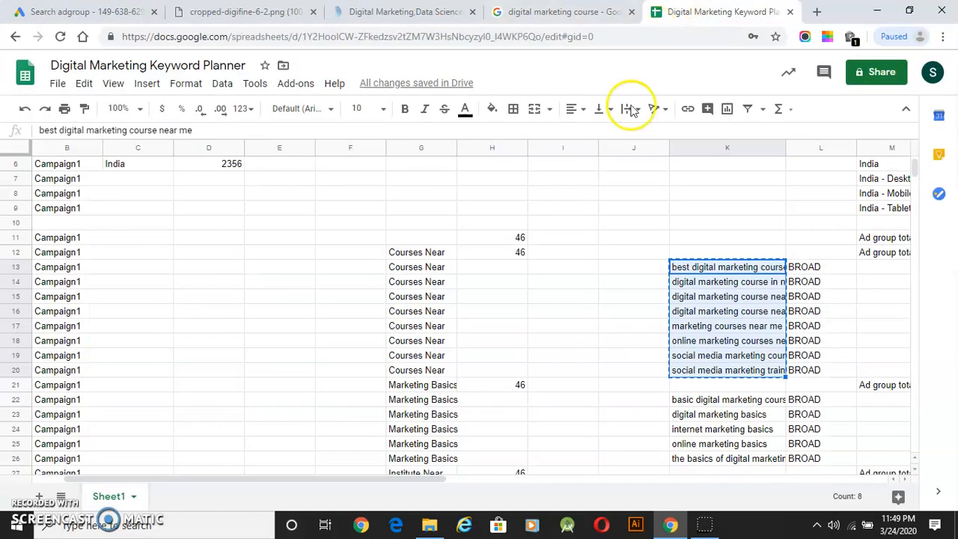
scroll(482, 290, down, 1)
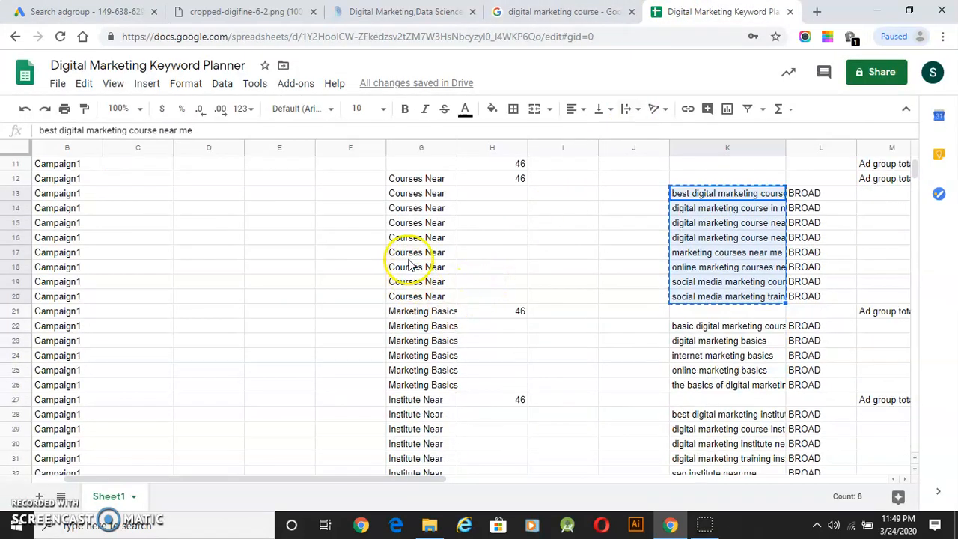
click(408, 314)
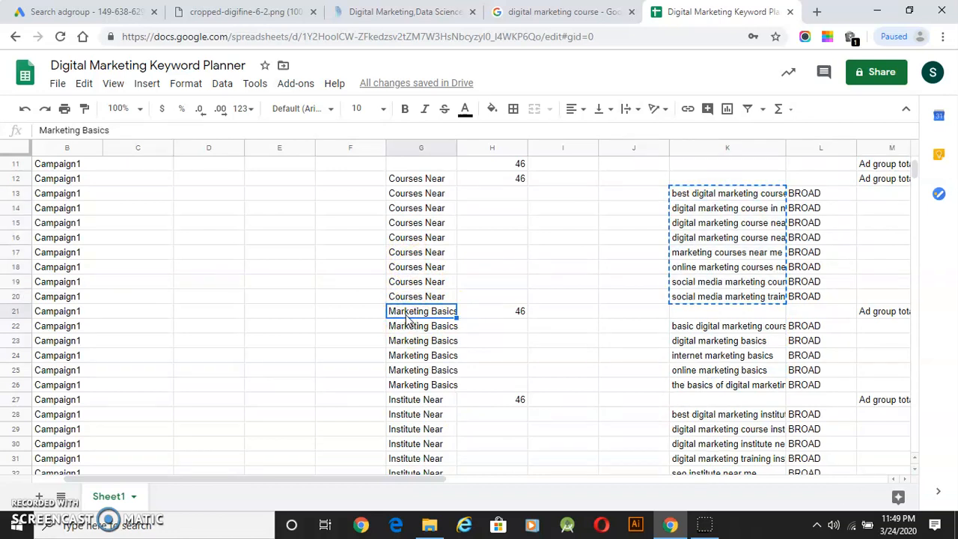
click(416, 327)
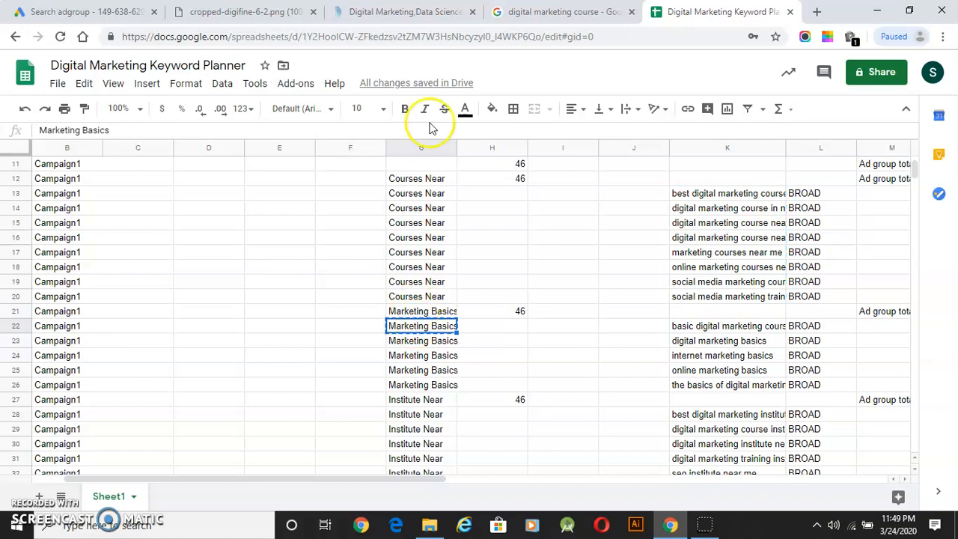
click(107, 11)
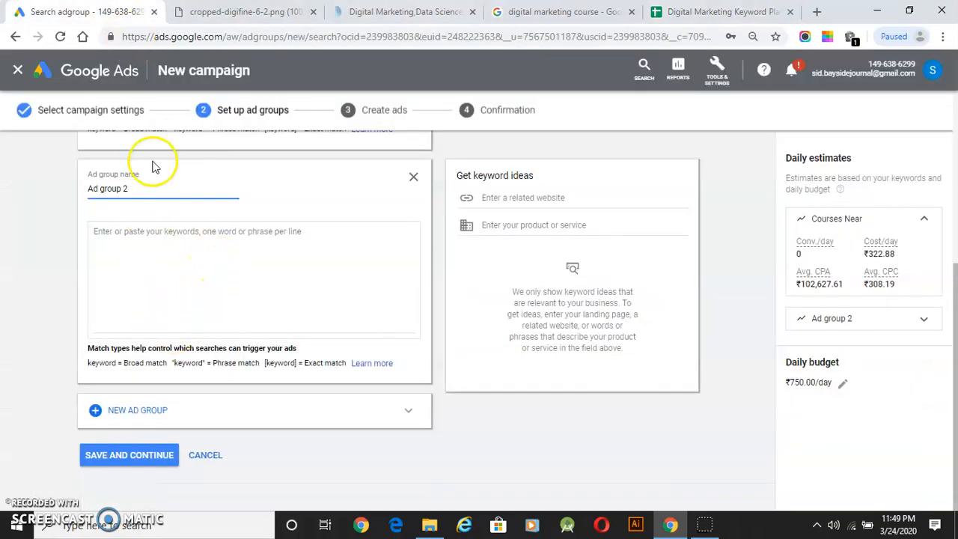
text(Marketing Basics)
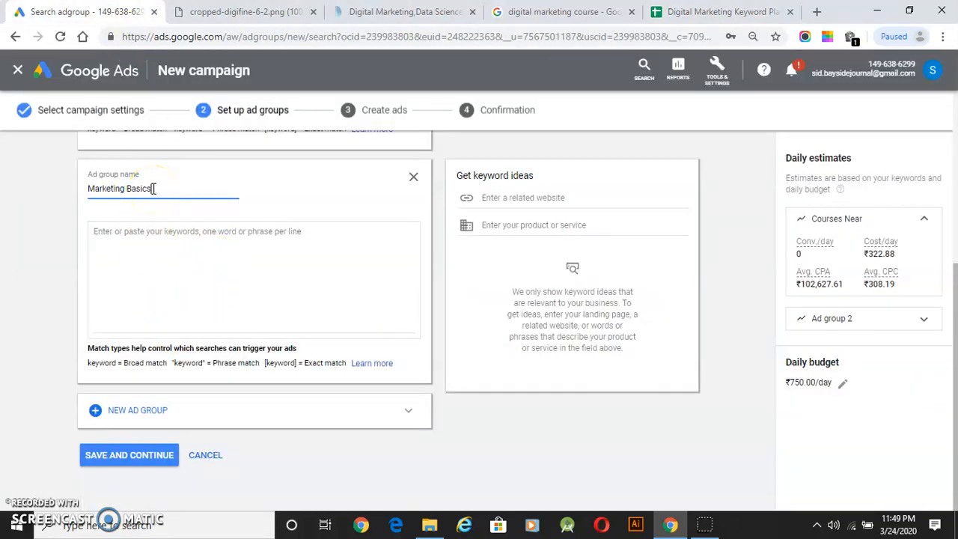
Step: Copy the Marketing Basics keywords from K22:K26 of the sheet into the Marketing Basics ad group's keyword box
click(172, 242)
click(682, 11)
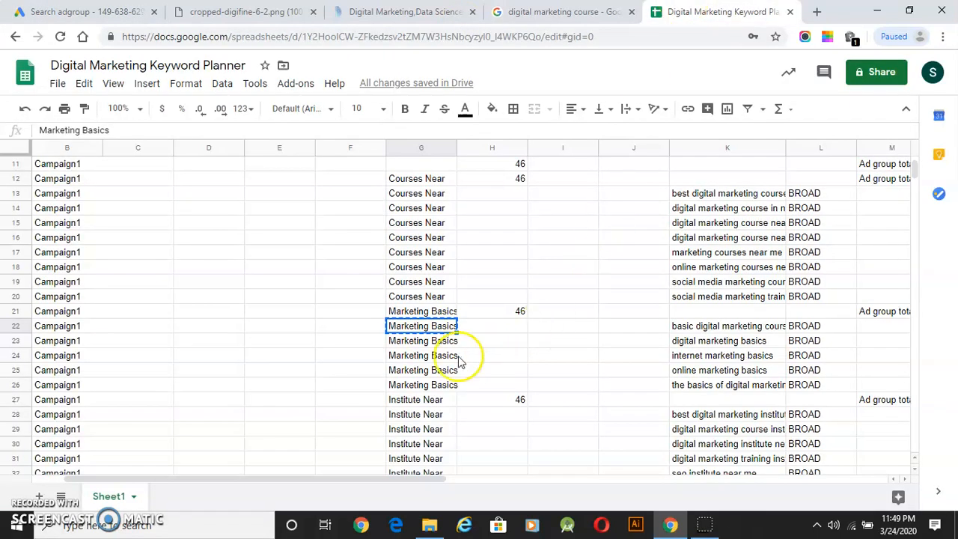
drag(677, 326, 690, 387)
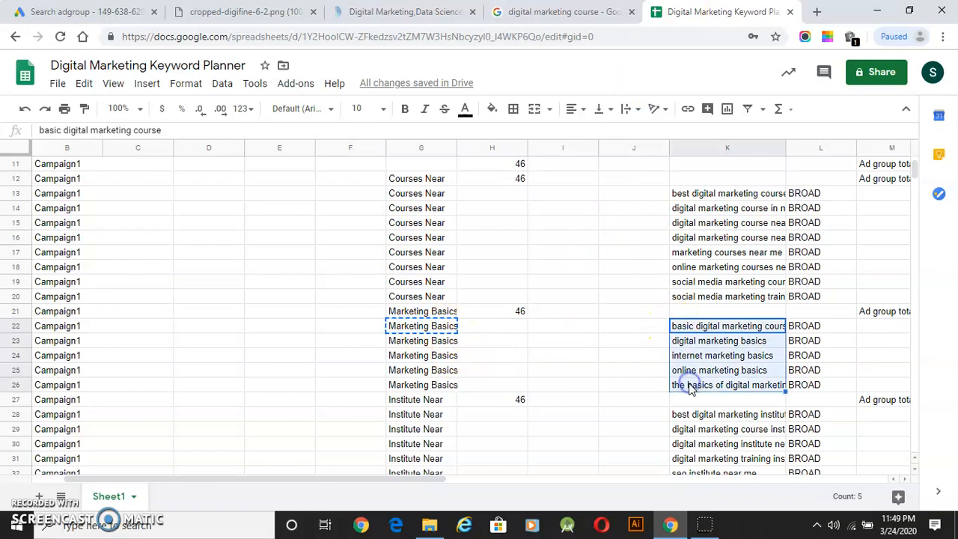
key(ctrl+c)
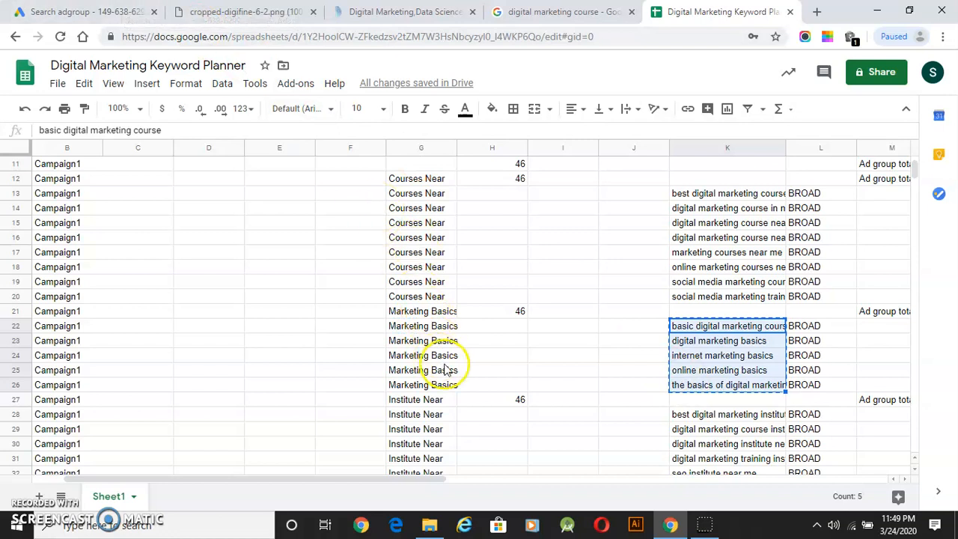
click(86, 11)
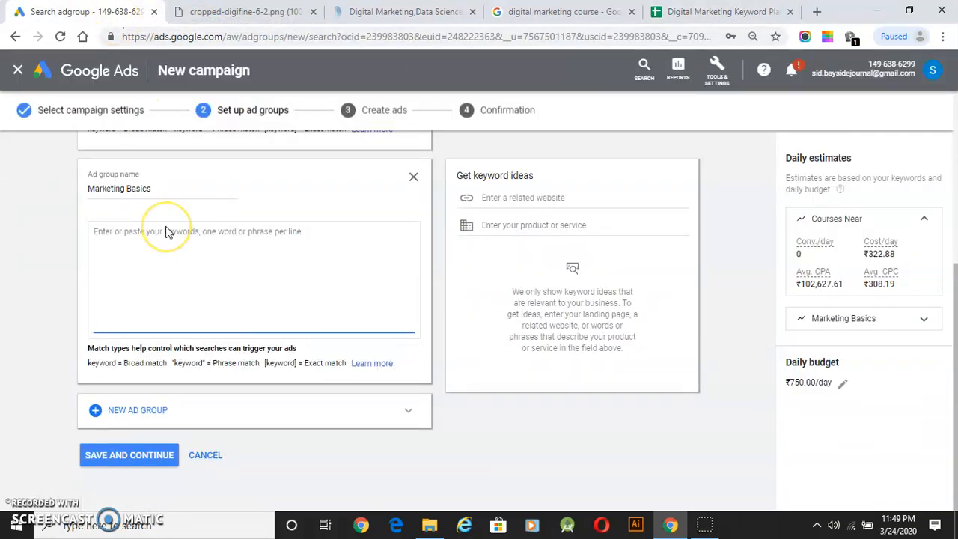
key(ctrl+v)
Step: Add a third ad group in Google Ads and name it Institute Near, copied from cell G27 of the sheet
click(142, 418)
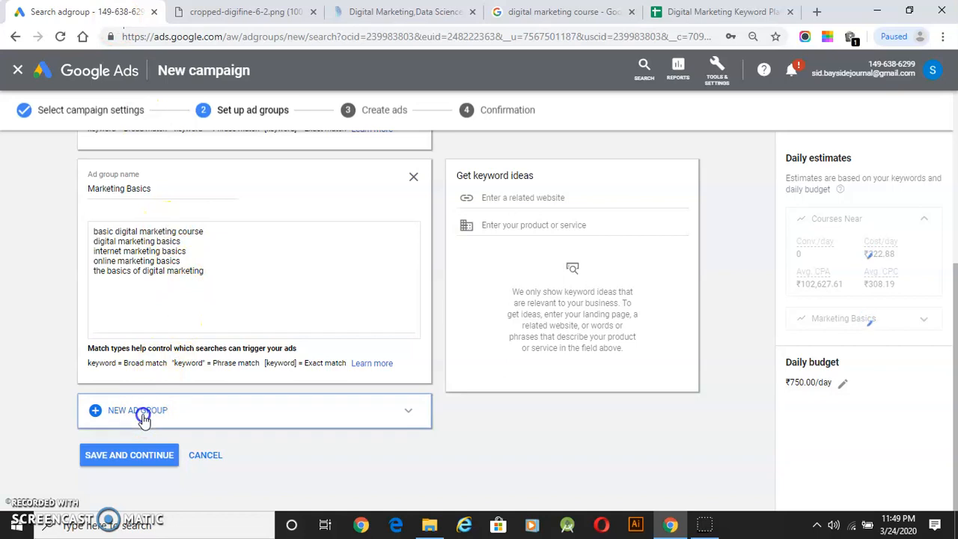
click(718, 11)
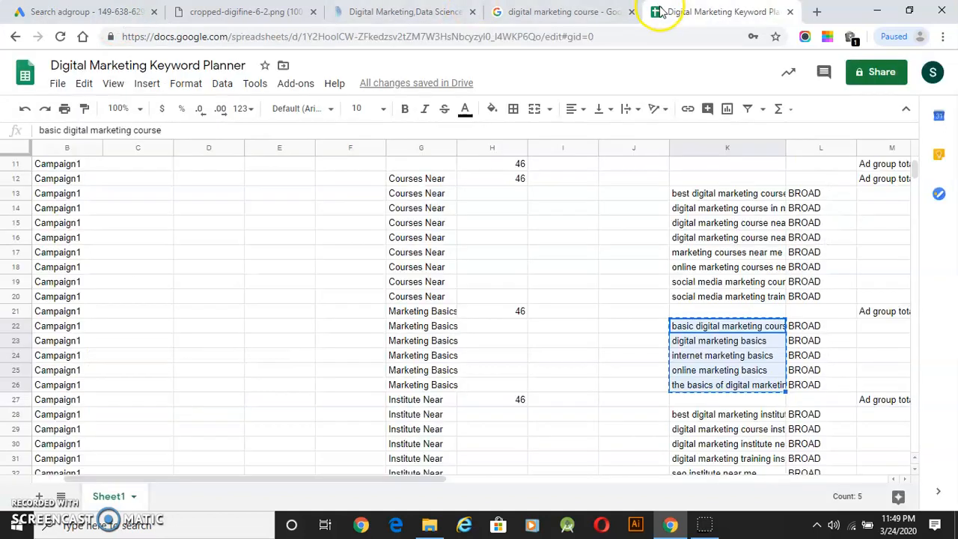
scroll(192, 400, down, 2)
click(396, 328)
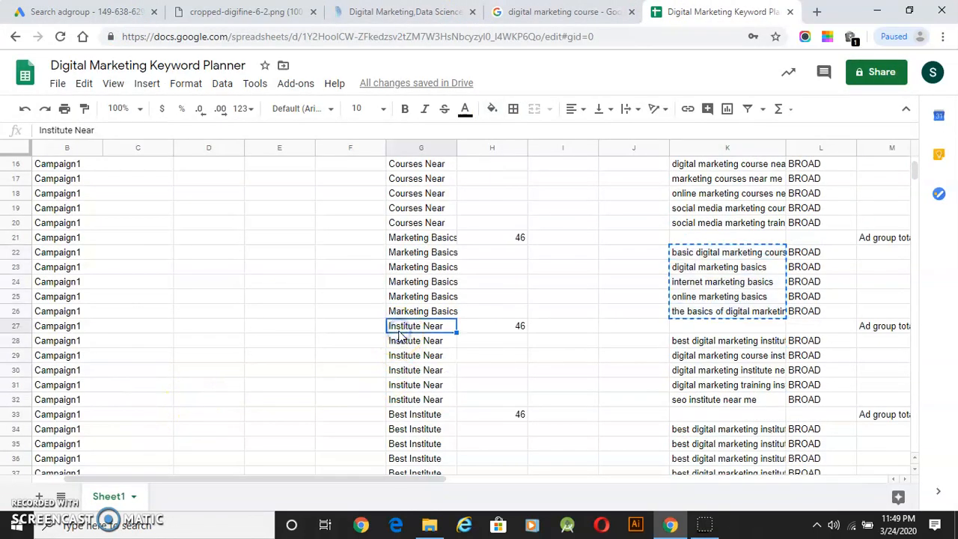
click(86, 11)
click(142, 184)
key(ctrl+a)
key(ctrl+v)
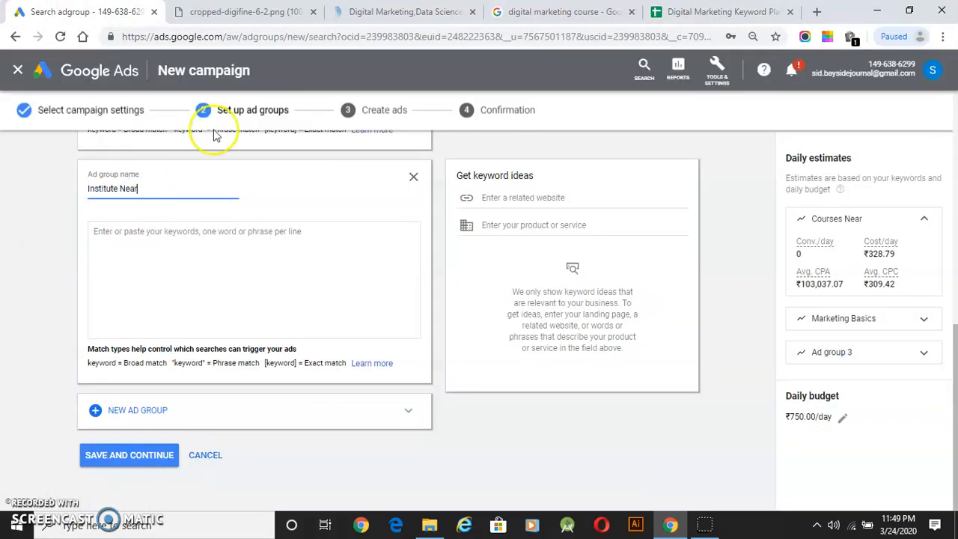
Step: Copy the keywords in K28:K32 of the sheet into the Institute Near ad group, and save the ad groups to continue to ad creation
click(719, 11)
drag(674, 340, 686, 406)
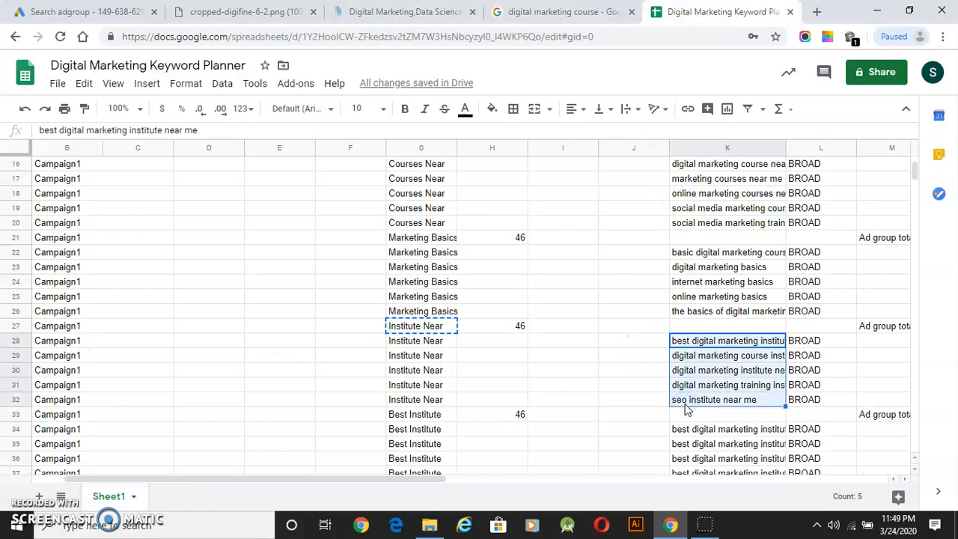
key(ctrl+c)
key(ctrl+1)
click(186, 273)
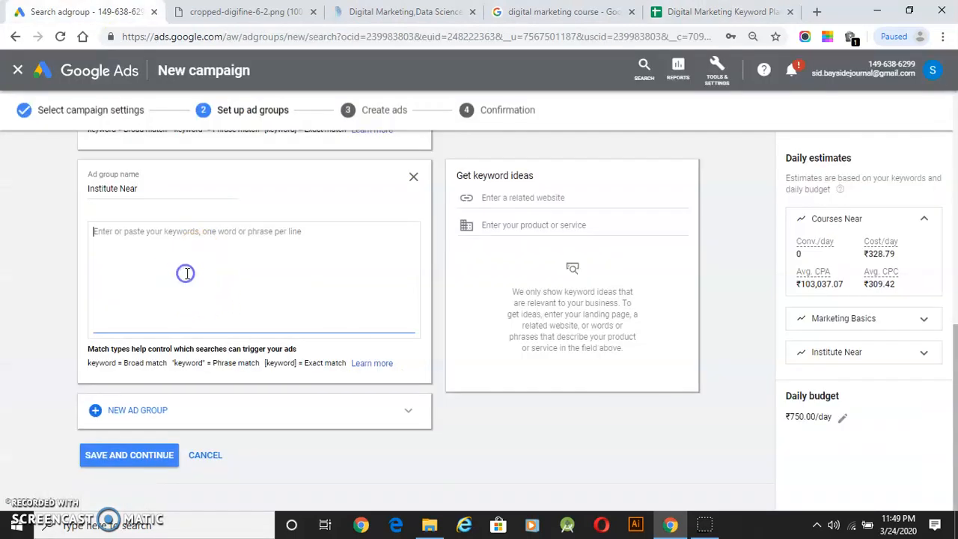
key(ctrl+v)
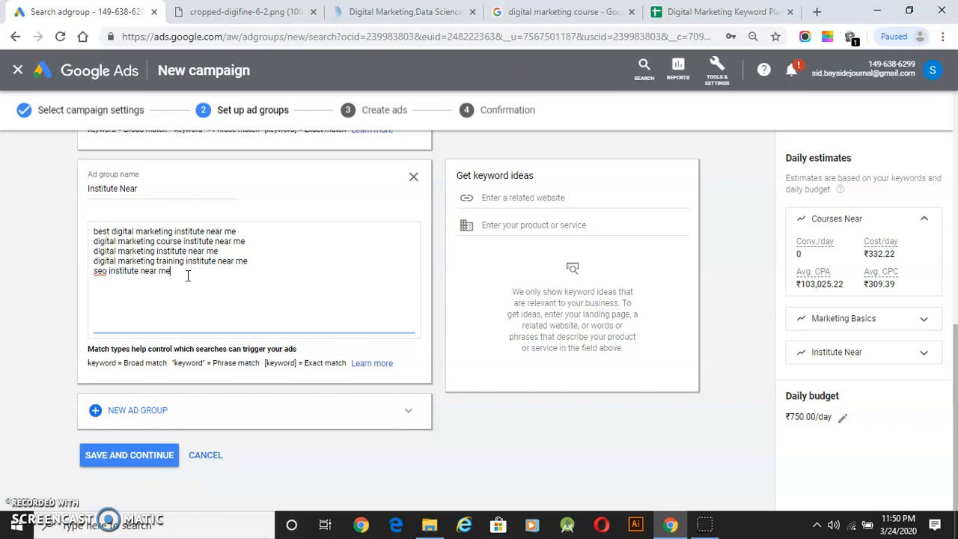
click(142, 465)
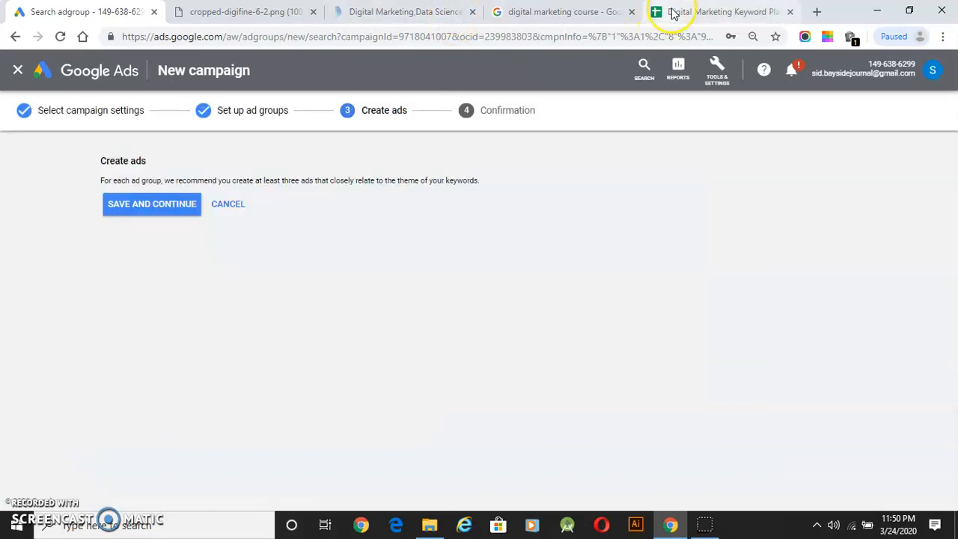
Step: Switch to the Digital Marketing Keyword Planner sheet and fill the Courses Near rows, G12:K20, with yellow
click(670, 11)
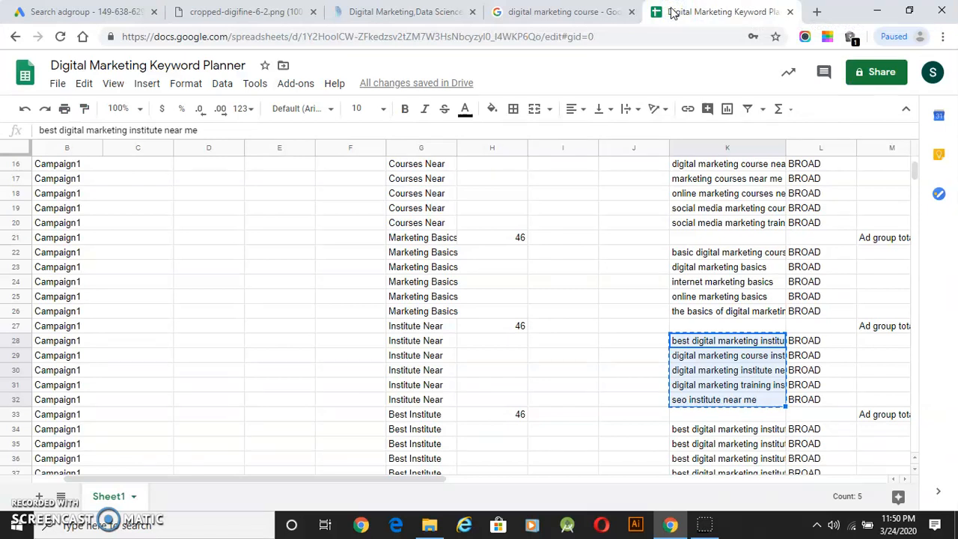
scroll(509, 188, up, 3)
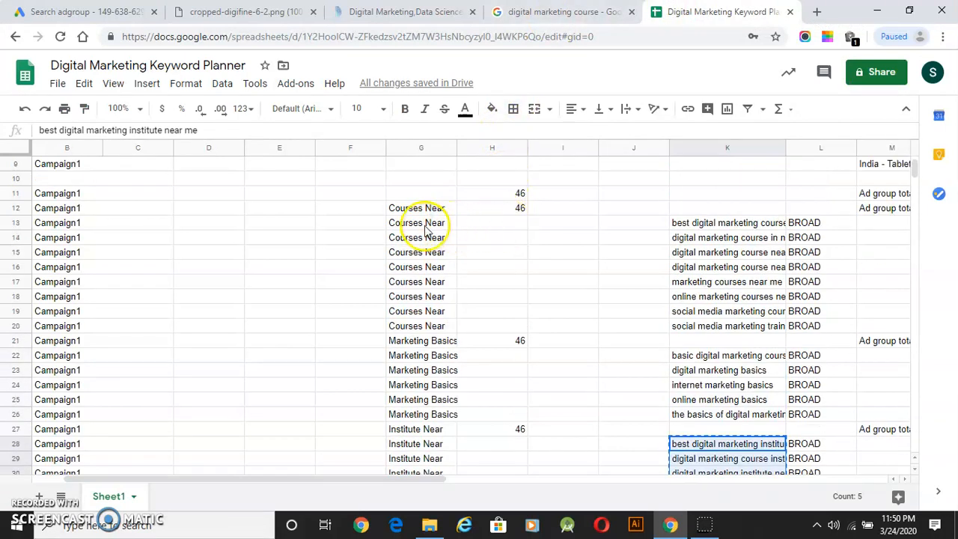
drag(411, 207, 729, 300)
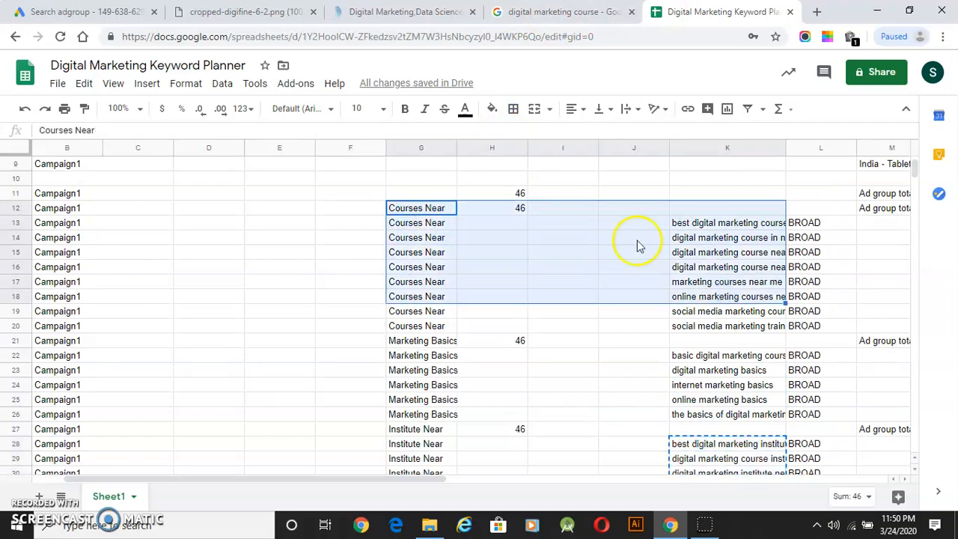
click(495, 109)
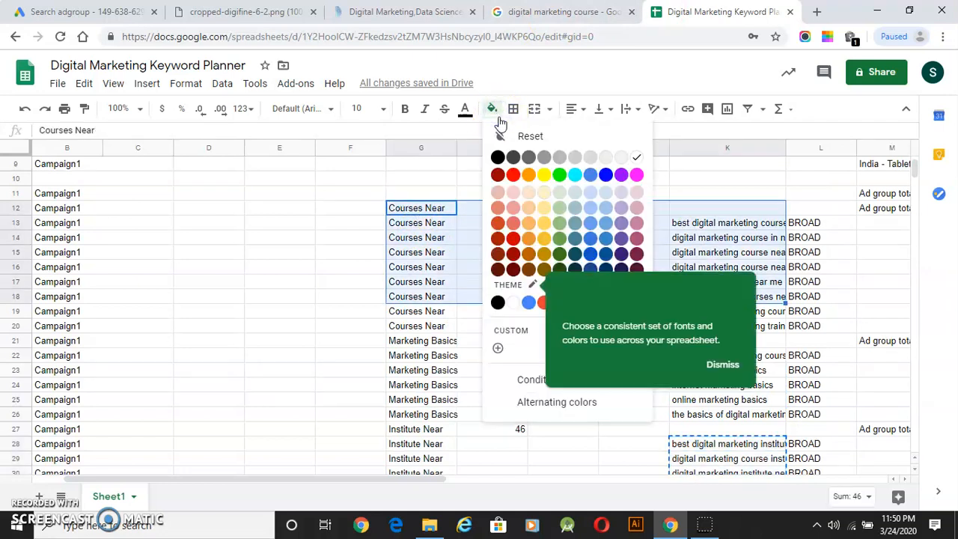
click(543, 177)
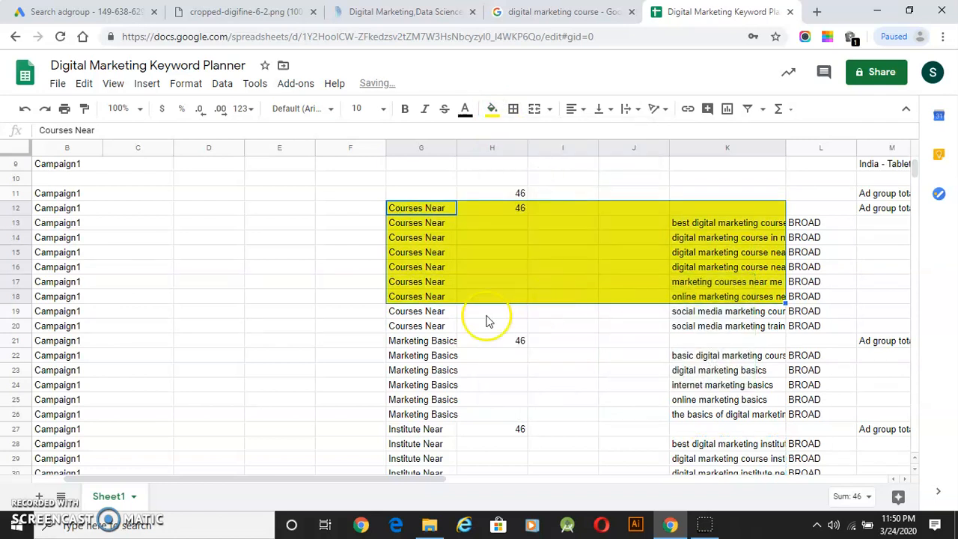
drag(416, 202, 739, 322)
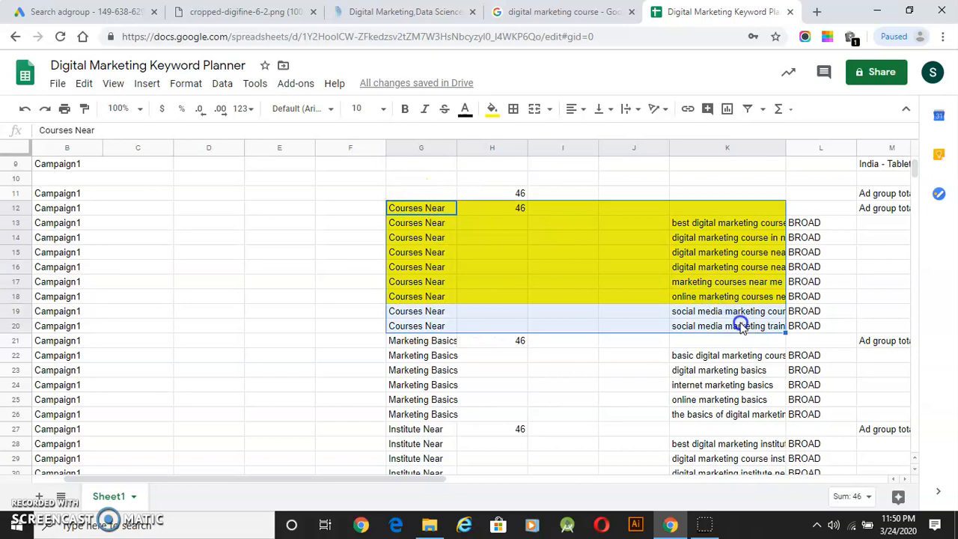
click(490, 109)
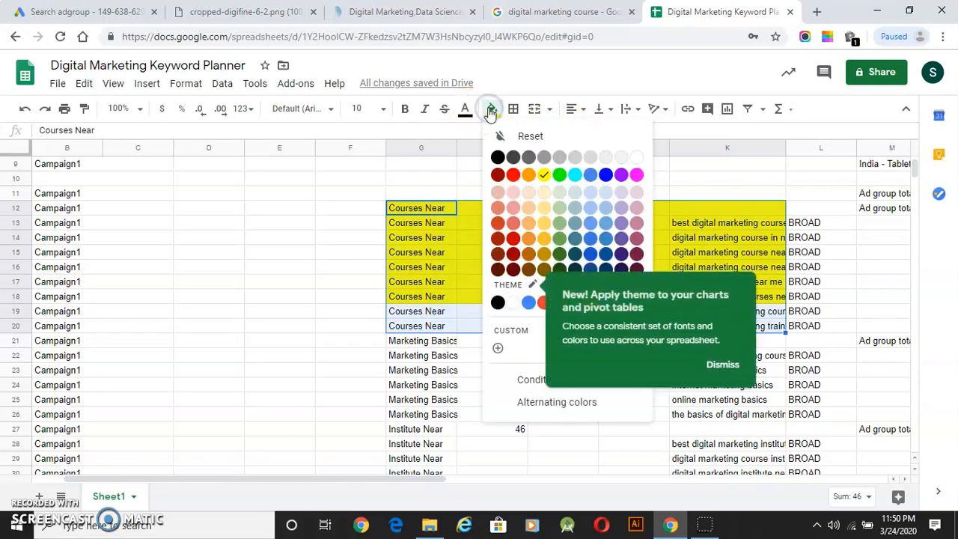
click(542, 177)
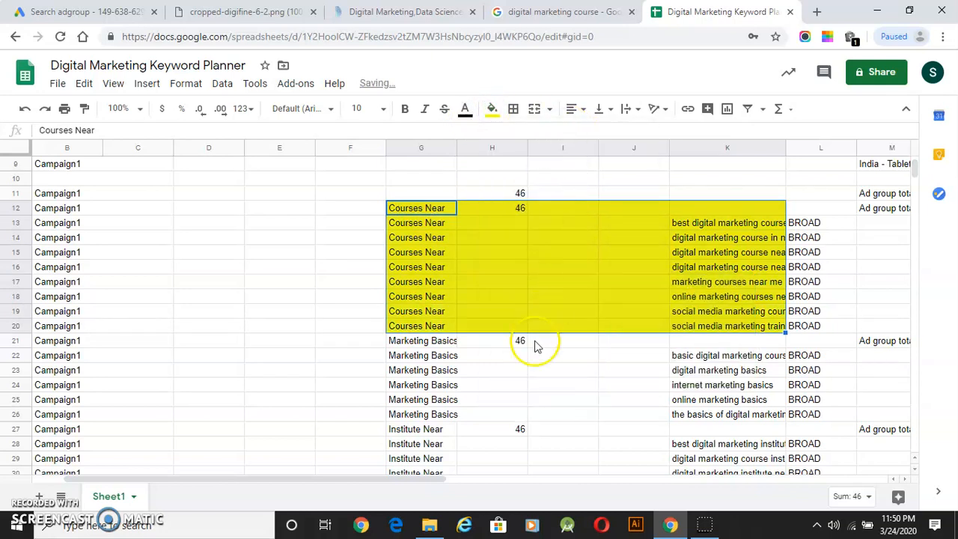
Step: Fill the Marketing Basics rows, G22:K26, with cyan
scroll(535, 346, down, 2)
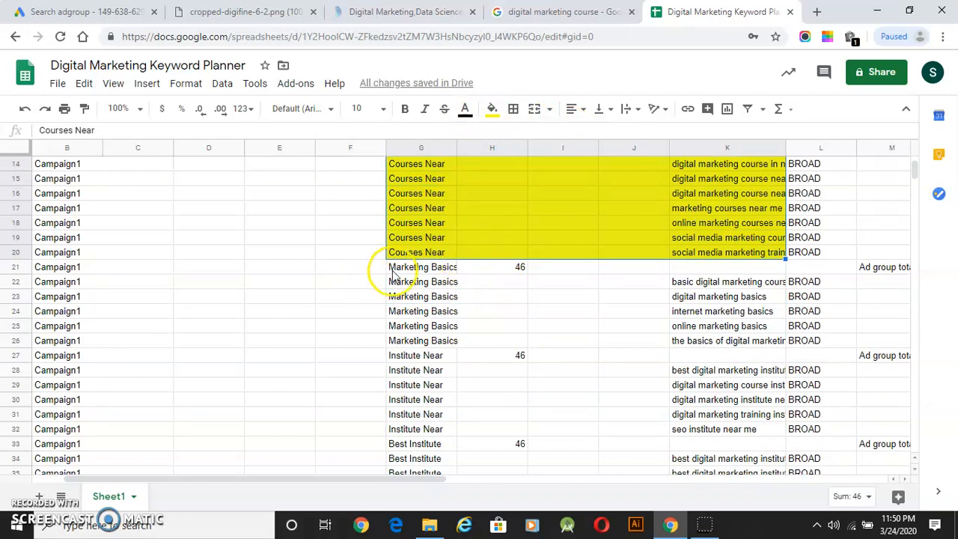
drag(398, 282, 762, 345)
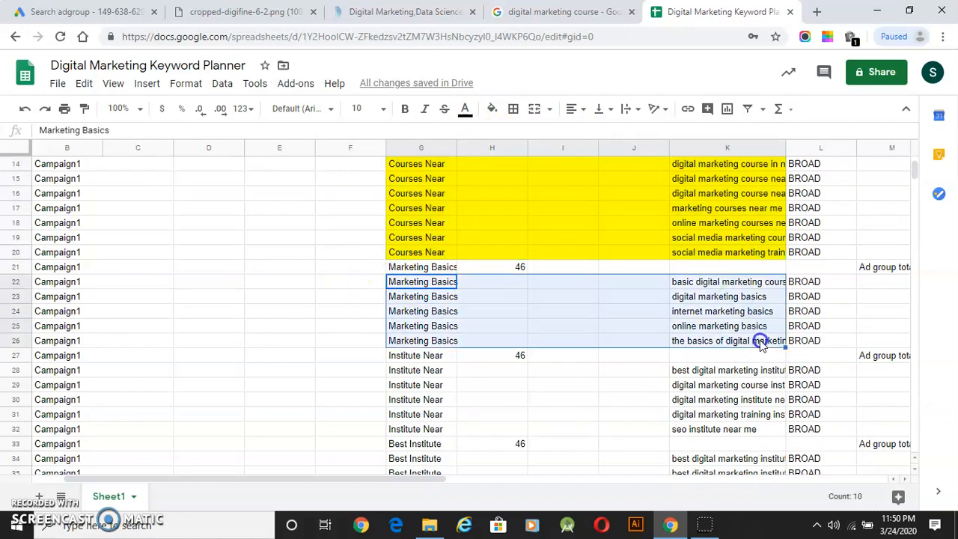
click(492, 109)
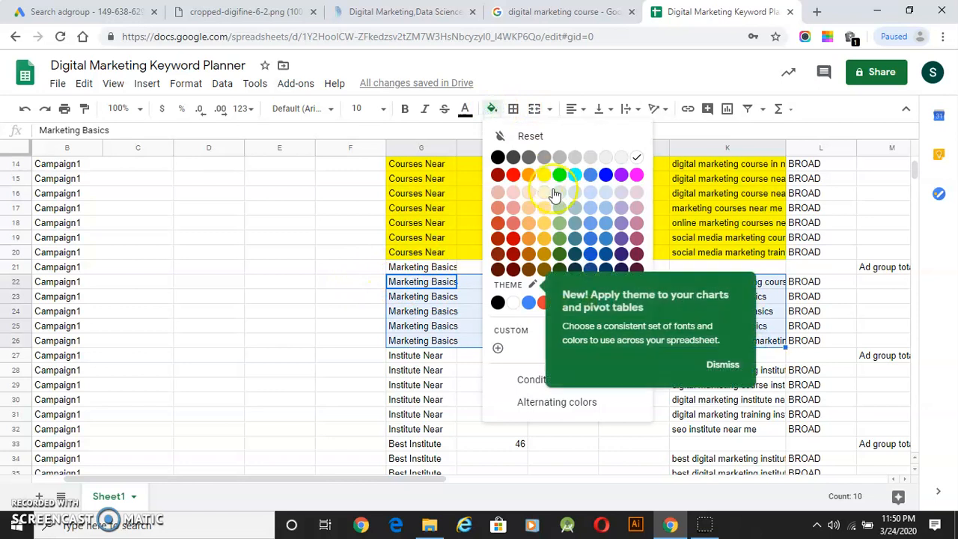
click(575, 174)
Step: Fill the Institute Near rows, G28:K32, with green and look over the colour-coded ad groups
scroll(439, 306, down, 2)
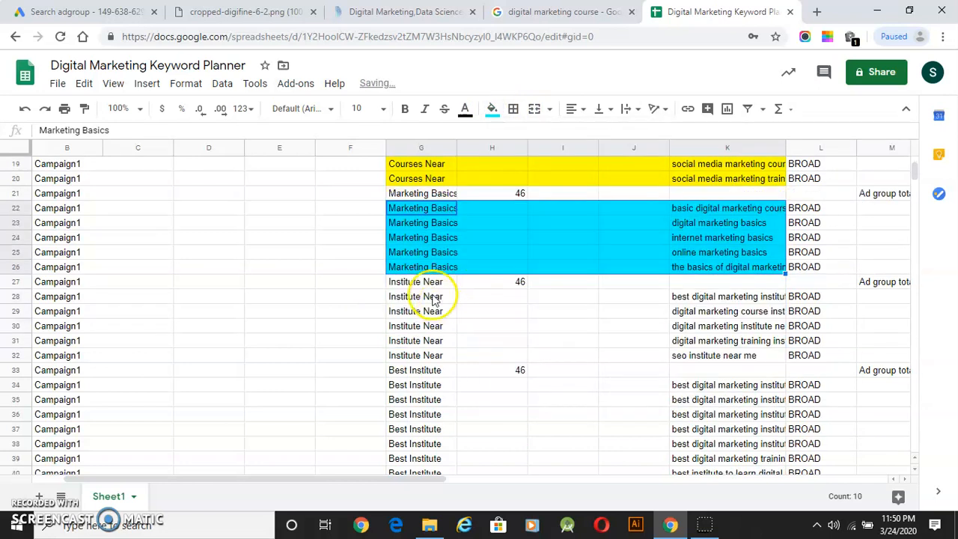
drag(423, 295, 744, 355)
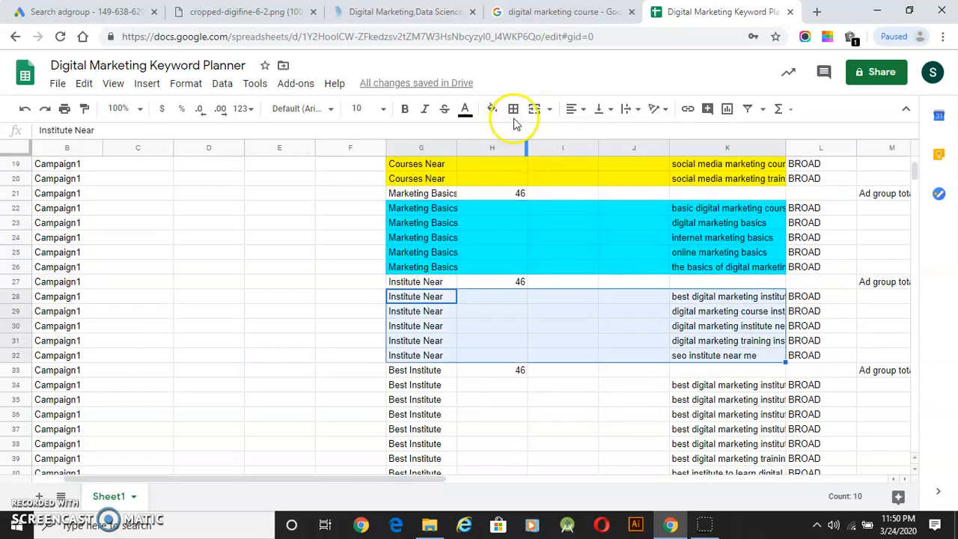
click(493, 109)
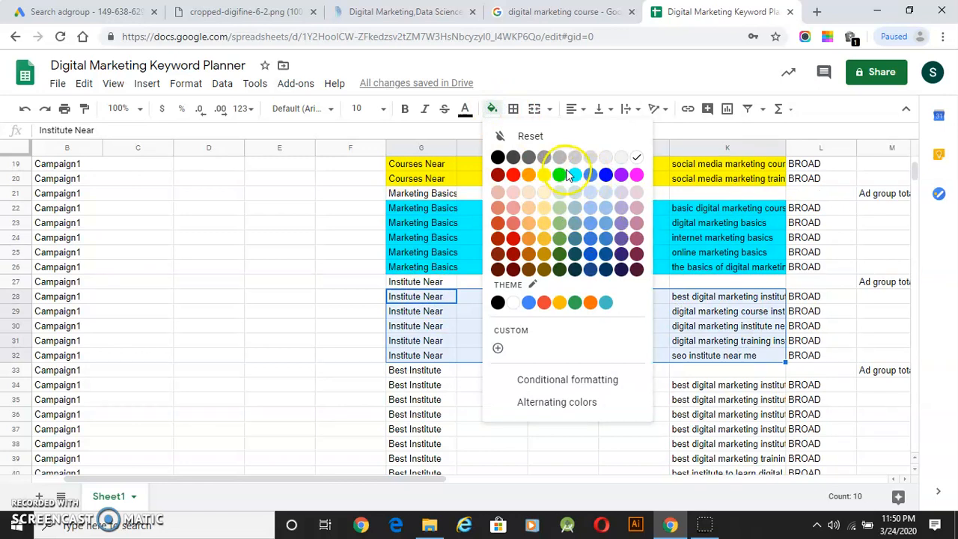
click(558, 239)
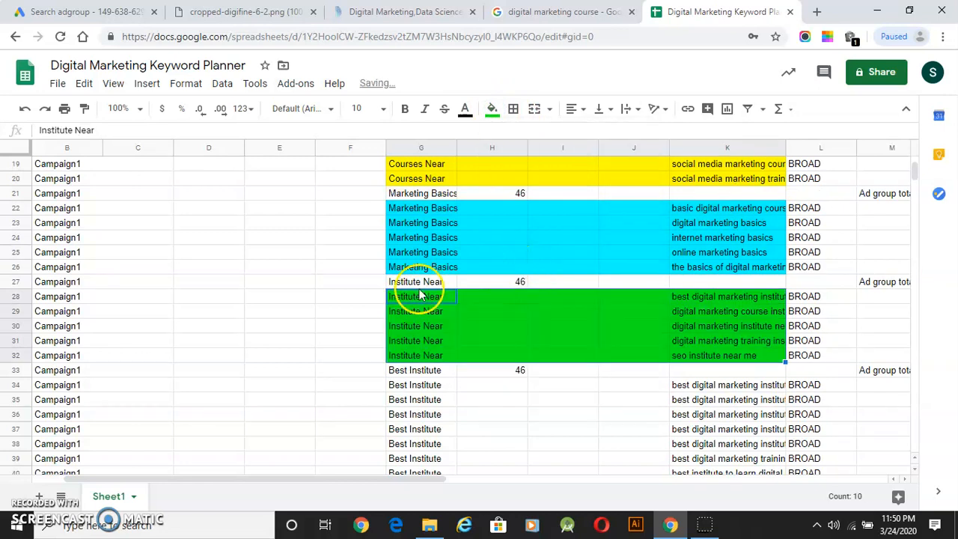
click(360, 298)
scroll(496, 303, down, 2)
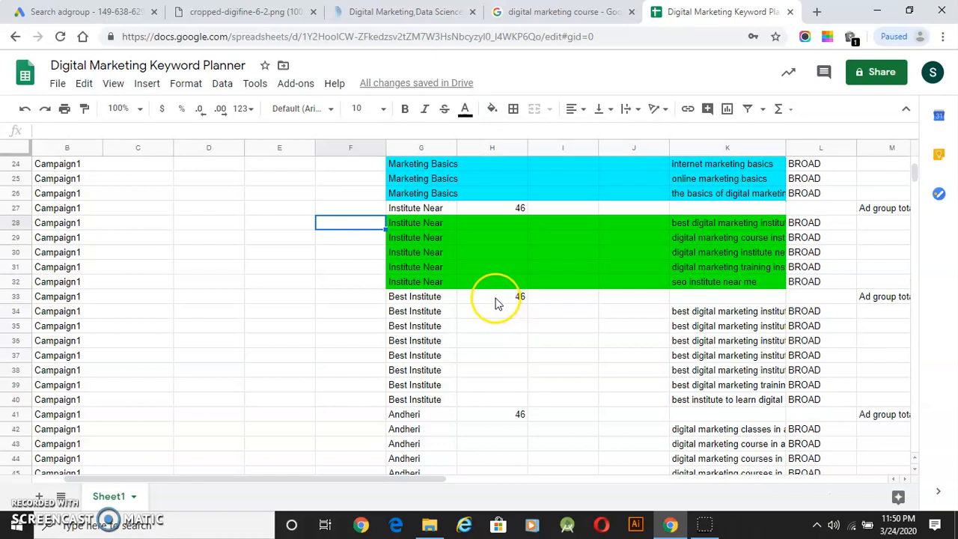
scroll(494, 299, down, 2)
scroll(492, 298, up, 7)
scroll(492, 298, down, 1)
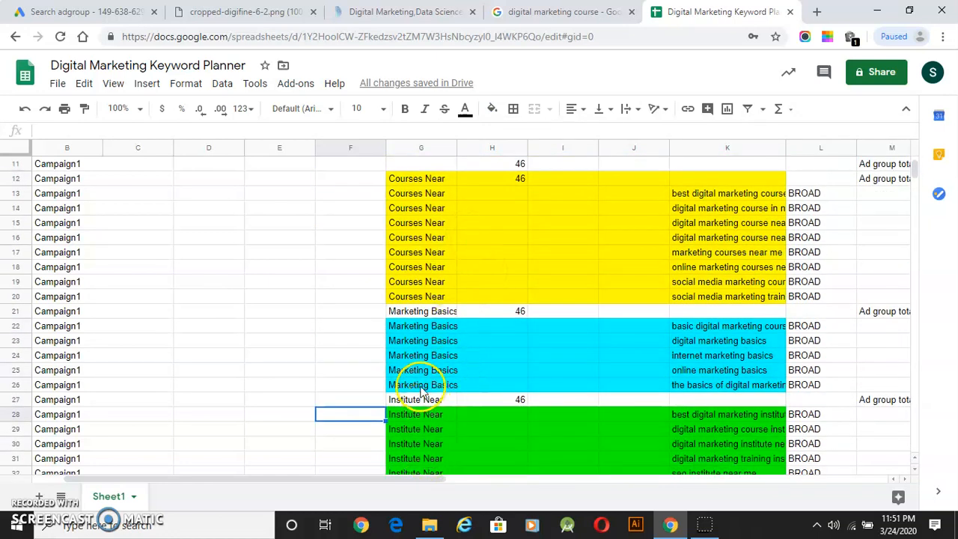
Step: Return to Google Ads, examine the new text ad form for the Courses Near ad group, and show the desktop ad preview
click(33, 12)
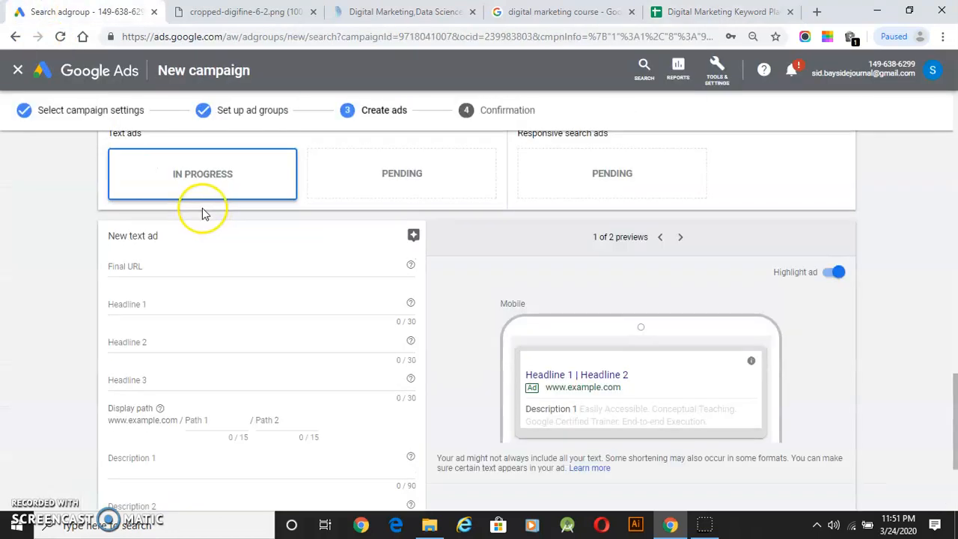
scroll(224, 209, down, 4)
scroll(231, 216, up, 5)
scroll(231, 222, up, 2)
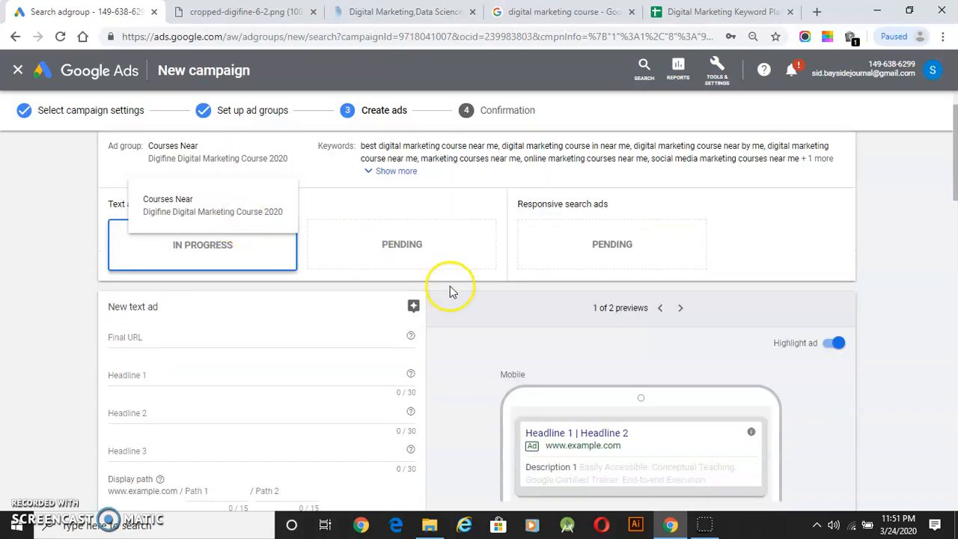
scroll(446, 286, down, 2)
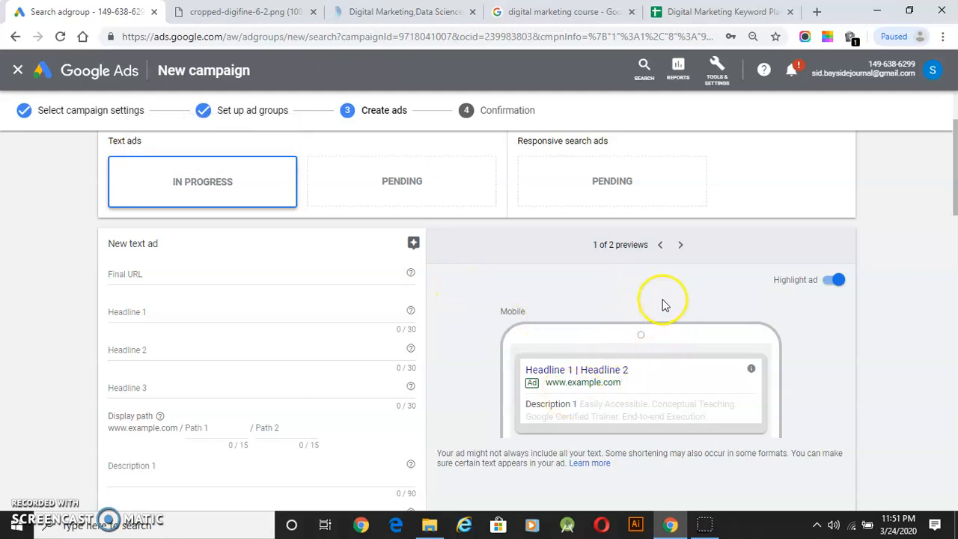
scroll(664, 307, down, 2)
scroll(663, 307, up, 2)
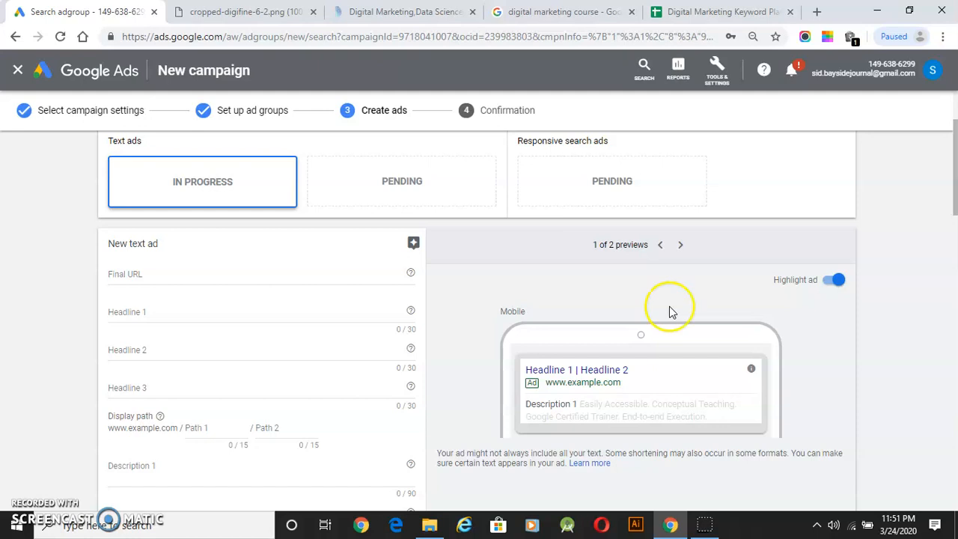
click(683, 248)
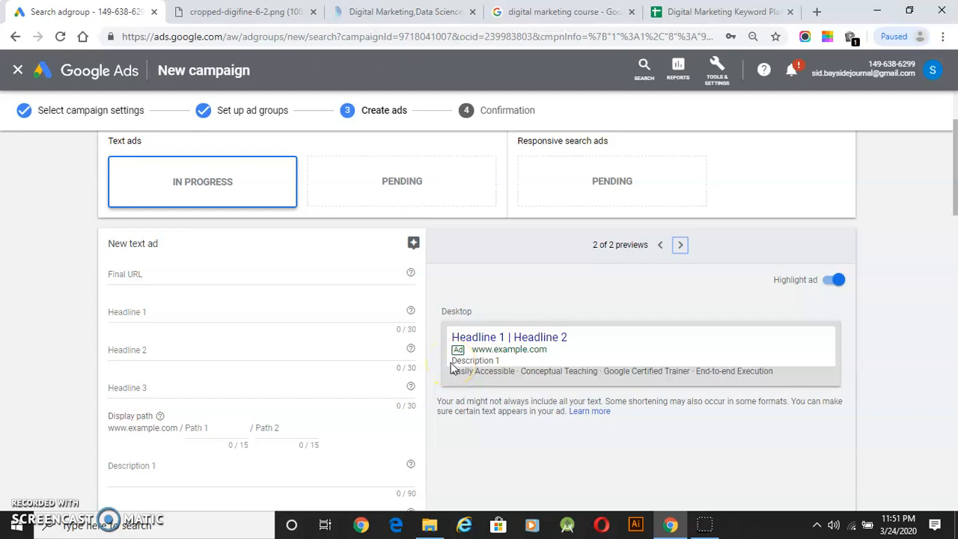
Step: Start the ad's Final URL, then switch to the Digifine website, look through the graduate programme page, and go to the home page
click(213, 273)
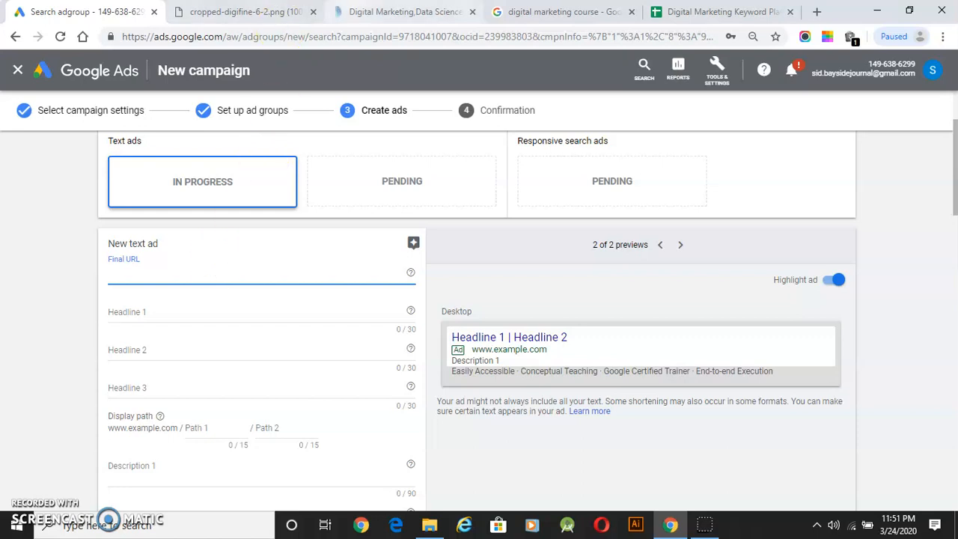
click(351, 12)
scroll(266, 67, up, 6)
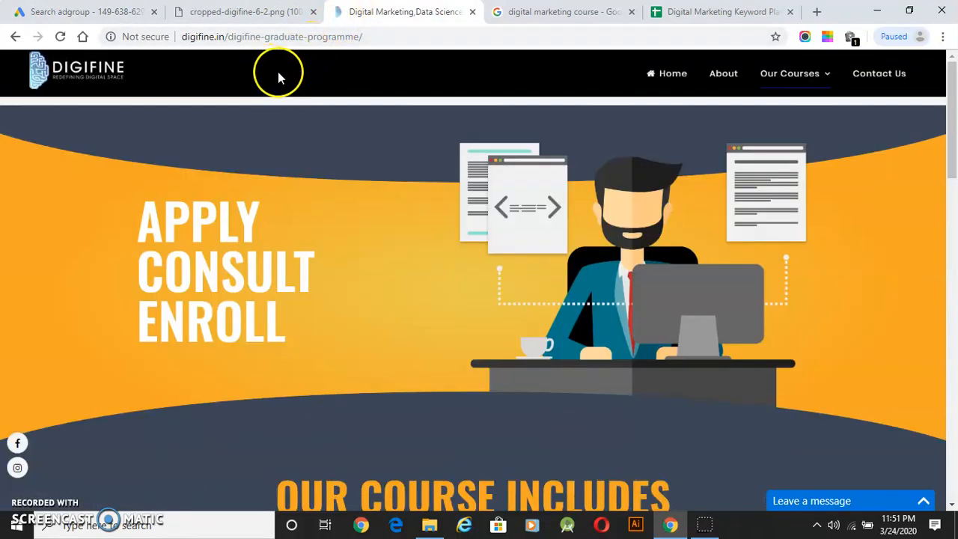
scroll(419, 97, down, 2)
scroll(483, 101, down, 2)
click(669, 69)
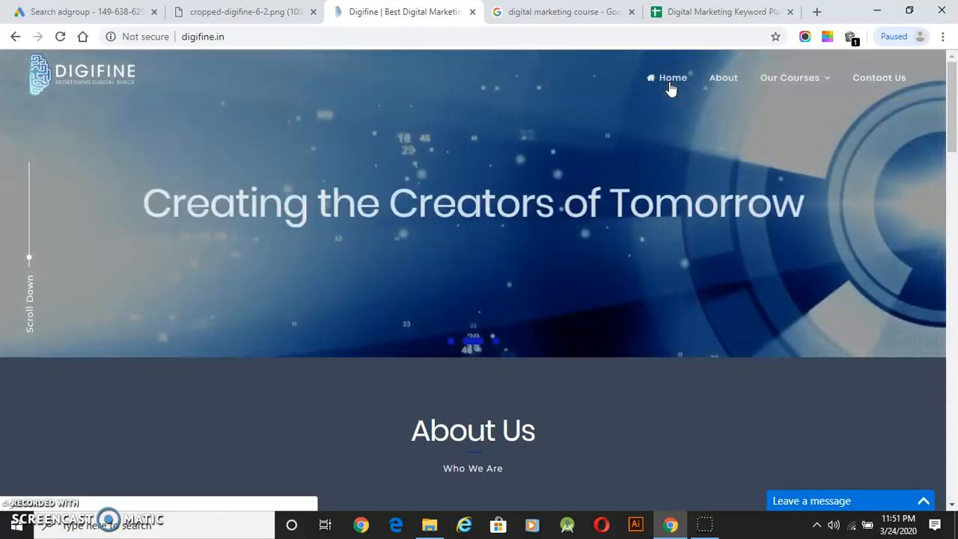
drag(671, 88, 392, 138)
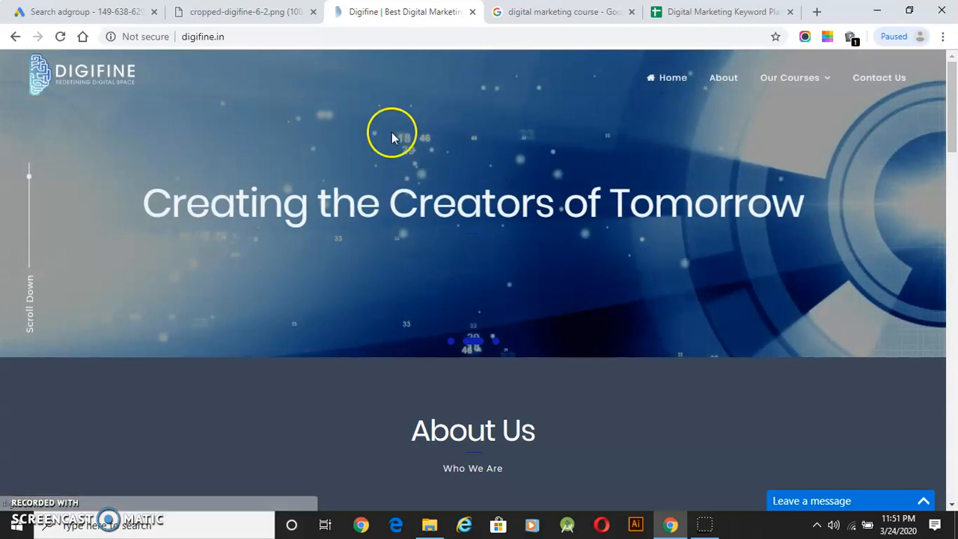
Step: Load digifine.in/enquiry and look through its enquiry form and the course programs listed below it
click(261, 38)
click(263, 41)
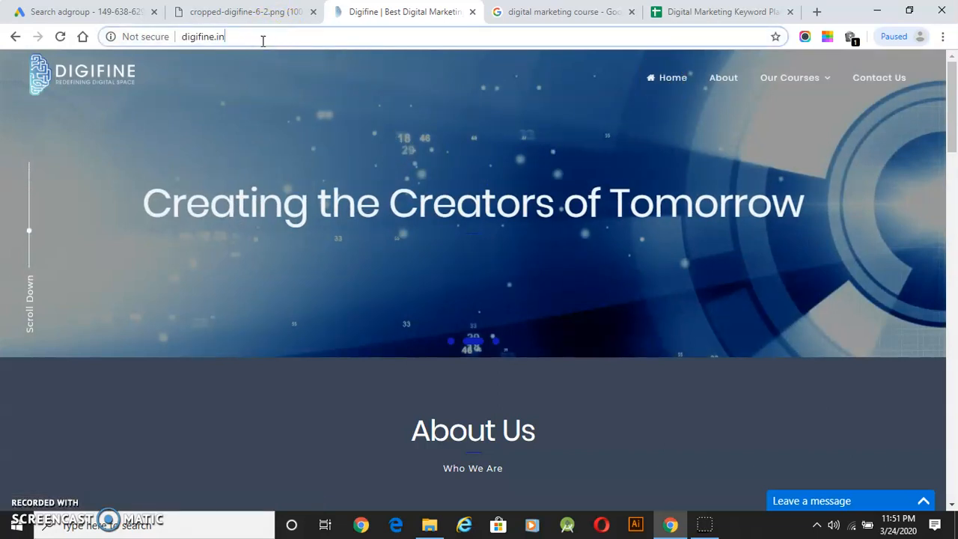
text(/enquiry)
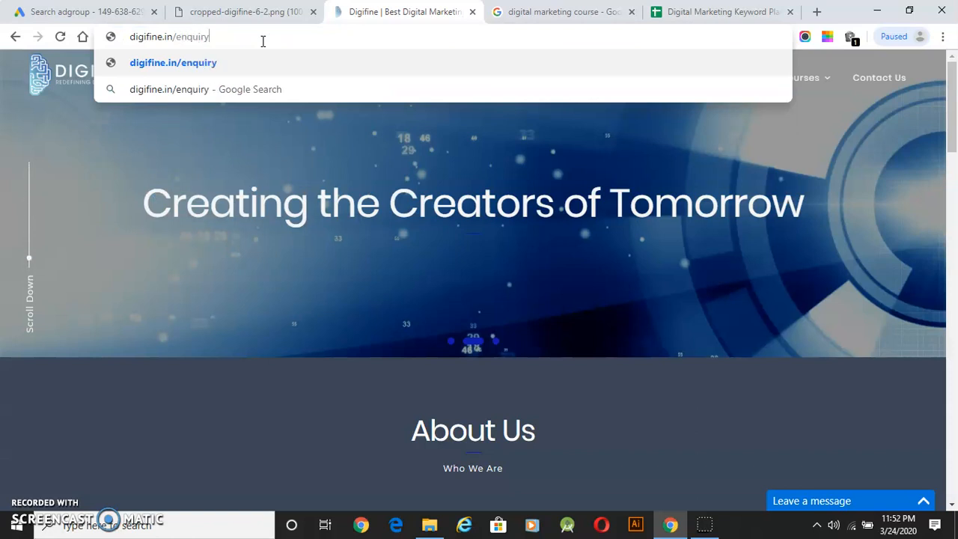
key(Return)
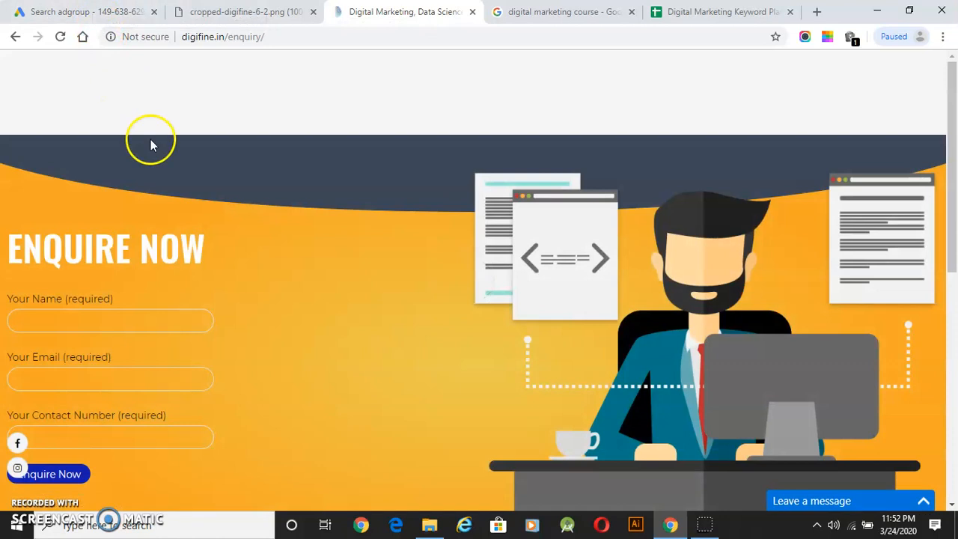
scroll(61, 299, down, 1)
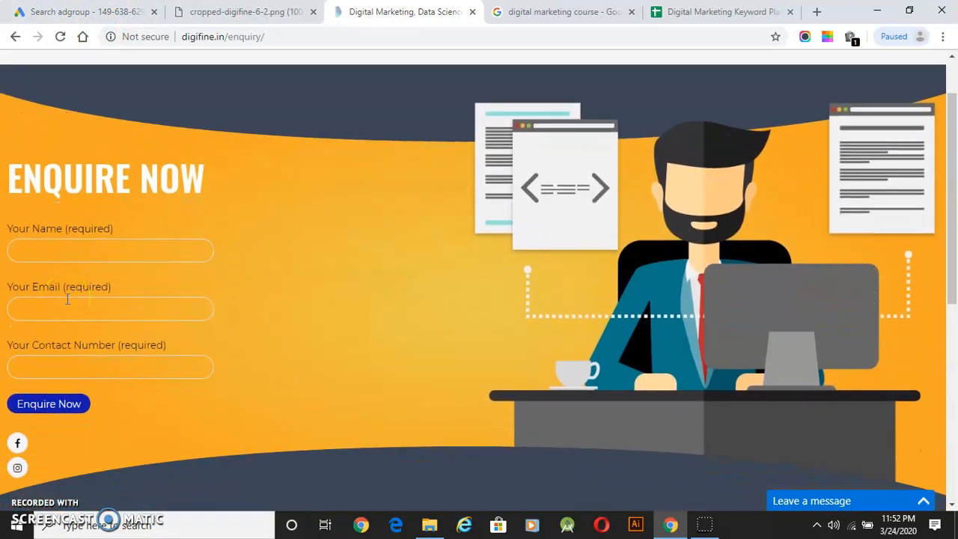
scroll(69, 297, down, 1)
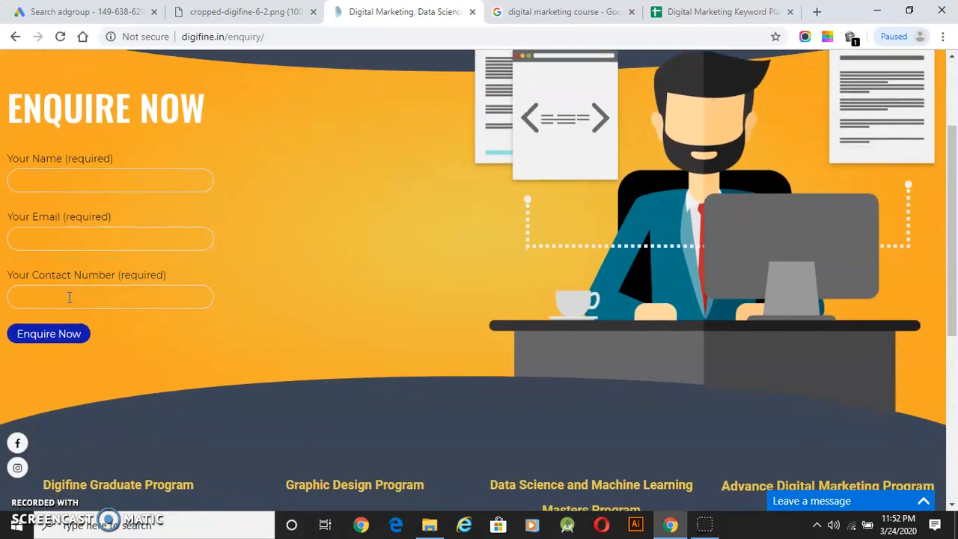
scroll(69, 298, down, 5)
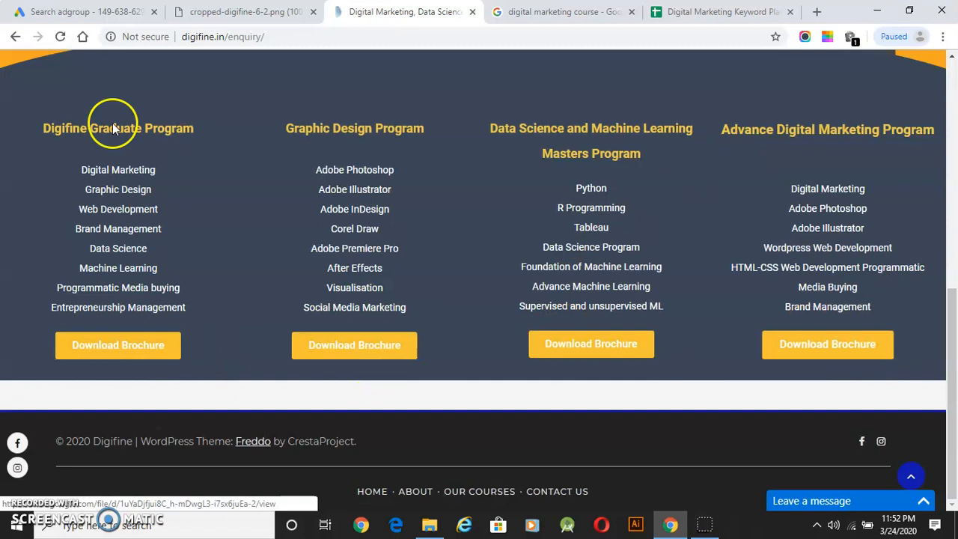
scroll(108, 123, up, 10)
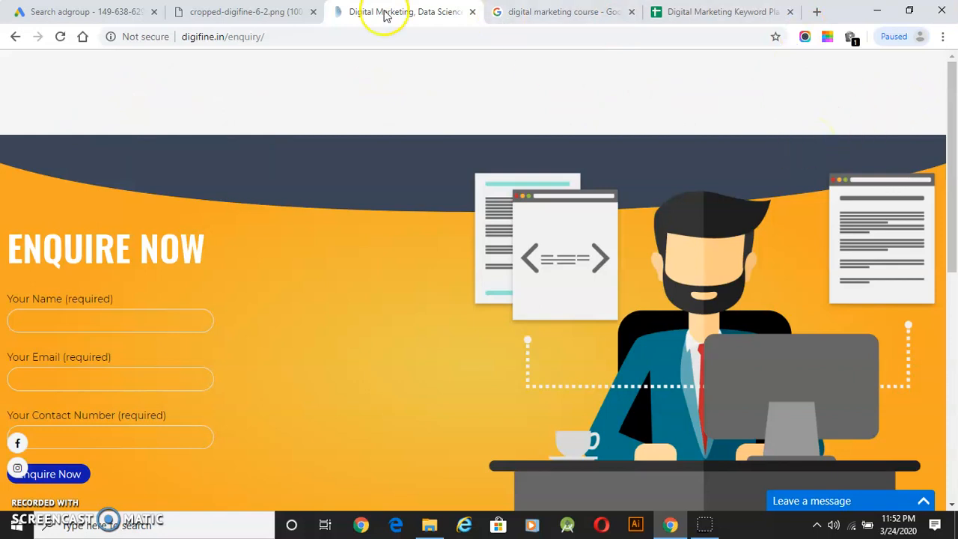
Step: Copy the web address of the Digifine enquiry page, digifine.in/enquiry/
click(246, 17)
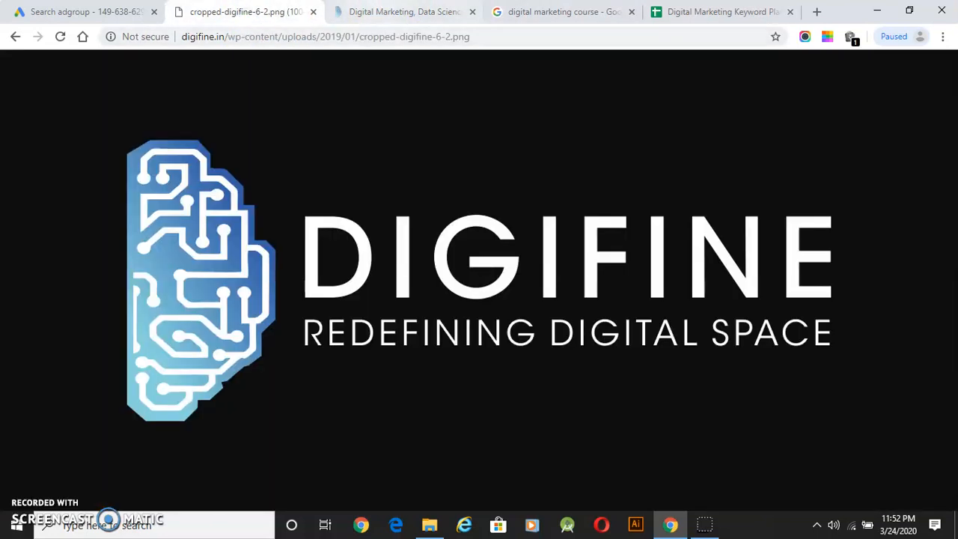
click(378, 12)
click(350, 36)
key(ctrl+c)
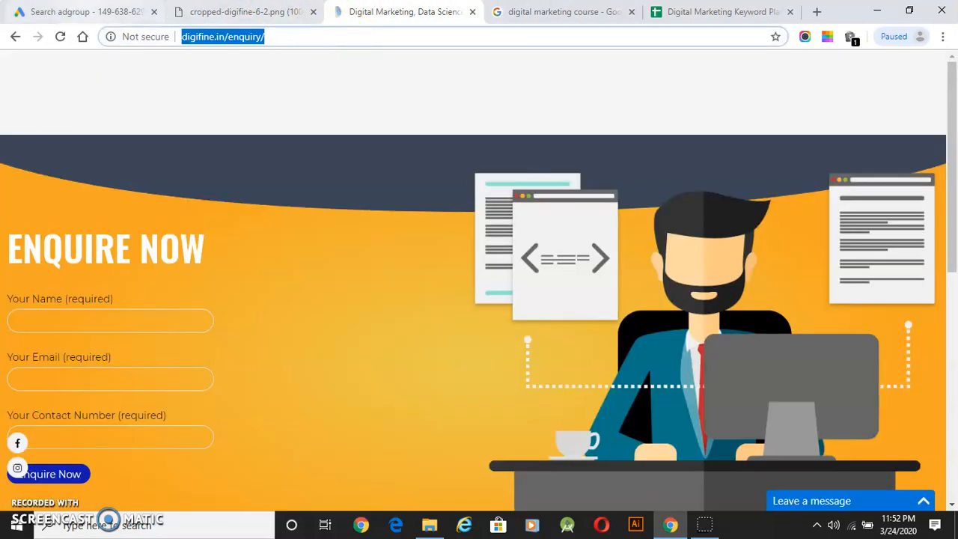
Step: Return to Google Ads, paste the copied Digifine enquiry page address as the text ad's Final URL, and inspect the warning beside it
click(86, 12)
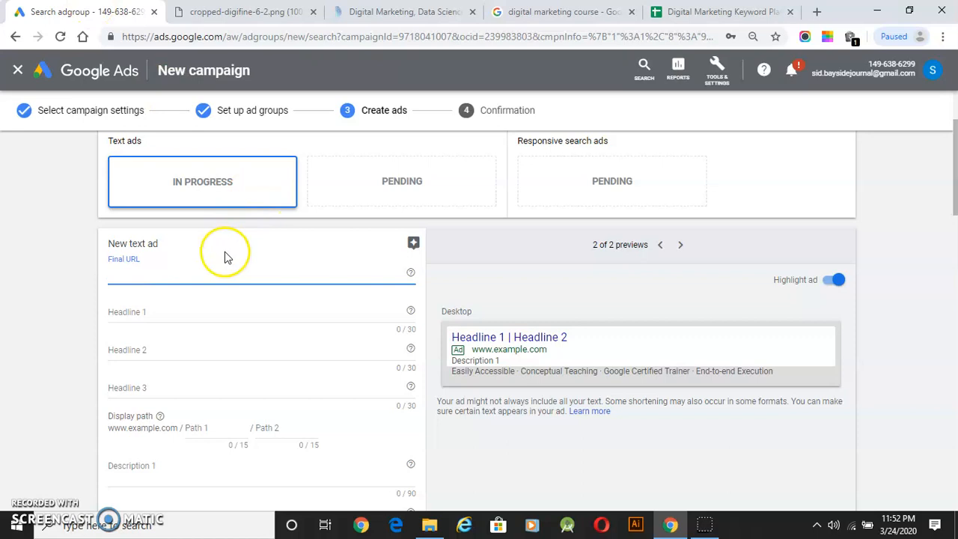
key(ctrl+v)
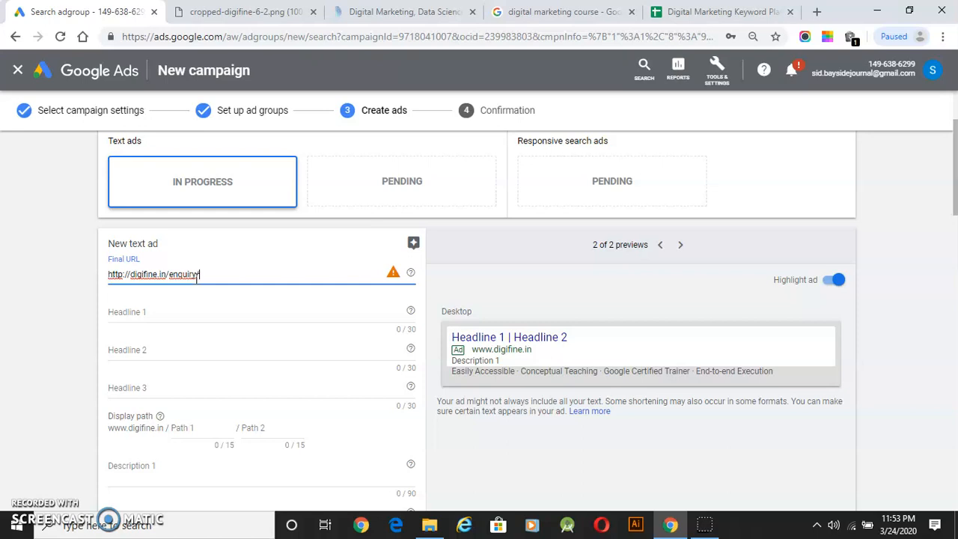
mouse_move(392, 277)
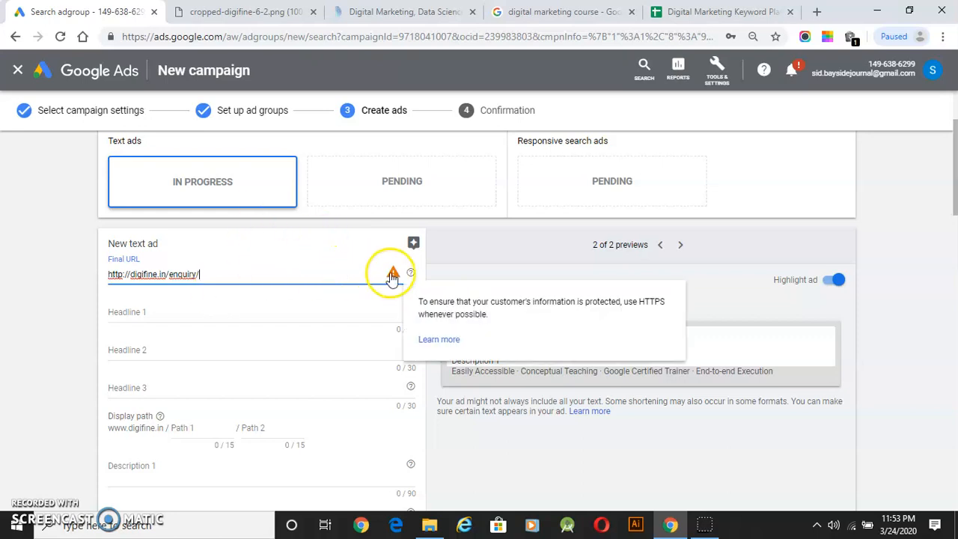
click(148, 275)
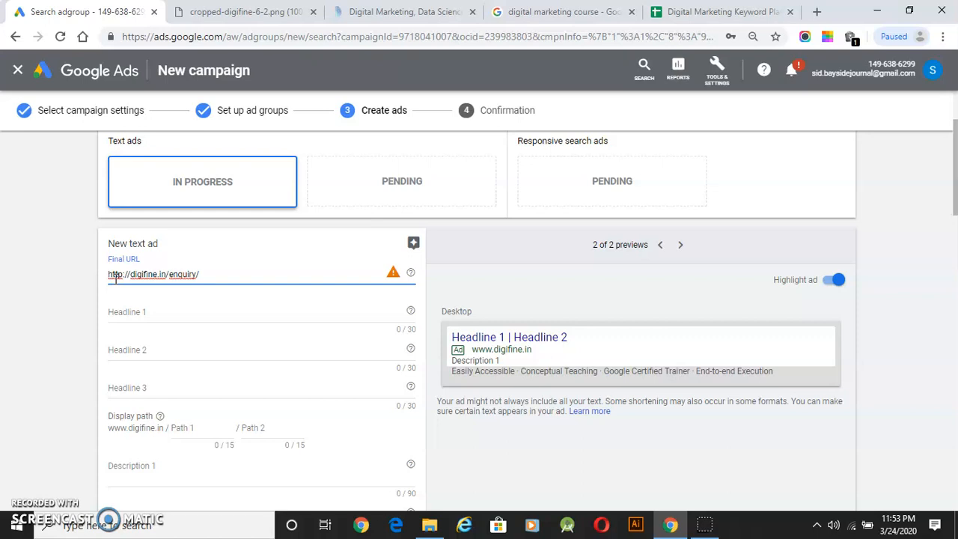
Step: Check the ad group's keywords and enter "Digital Marketing Course Near" as Headline 1 of the text ad
click(154, 308)
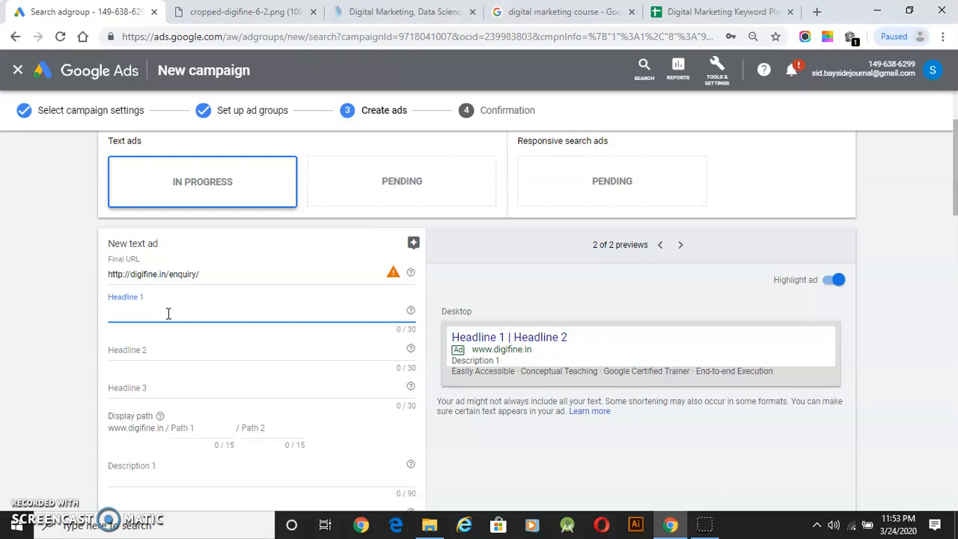
scroll(169, 315, up, 2)
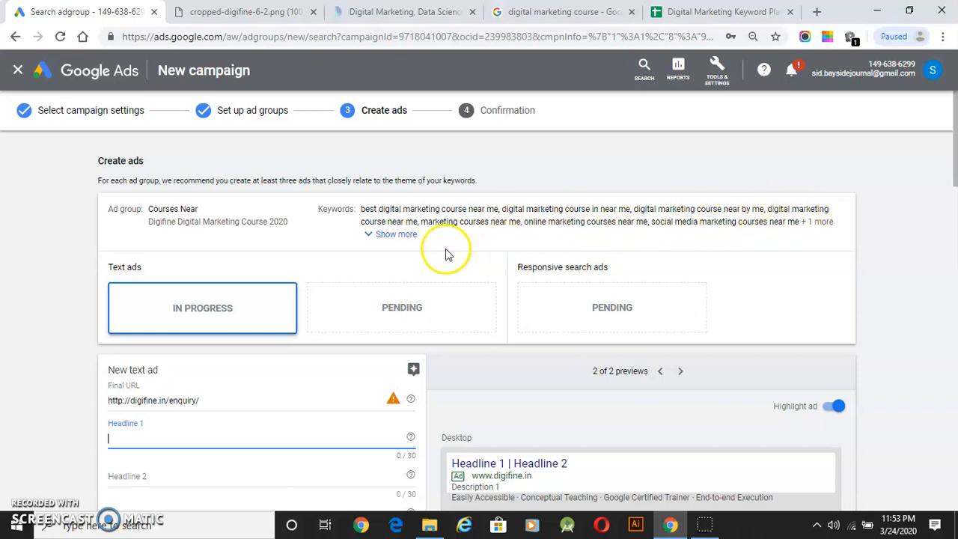
scroll(270, 285, down, 1)
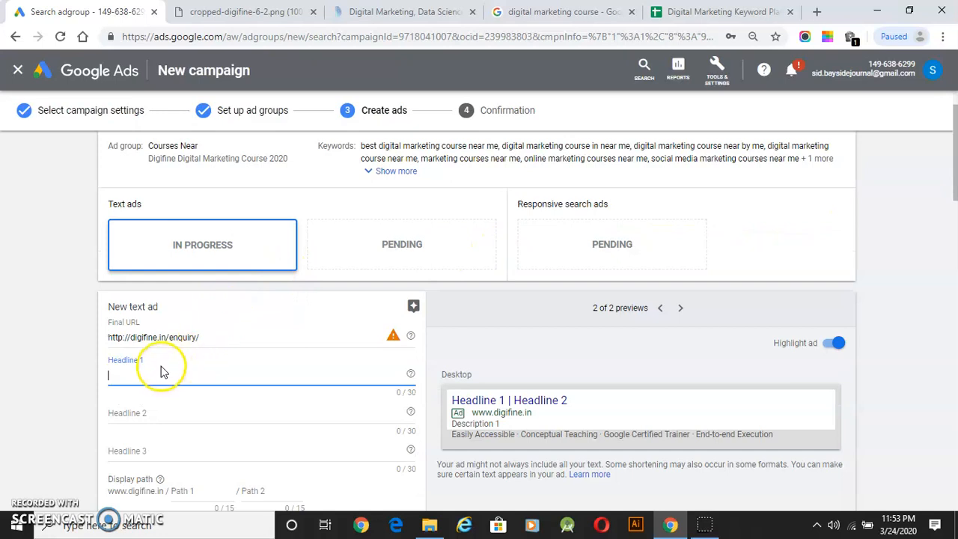
text(Digital)
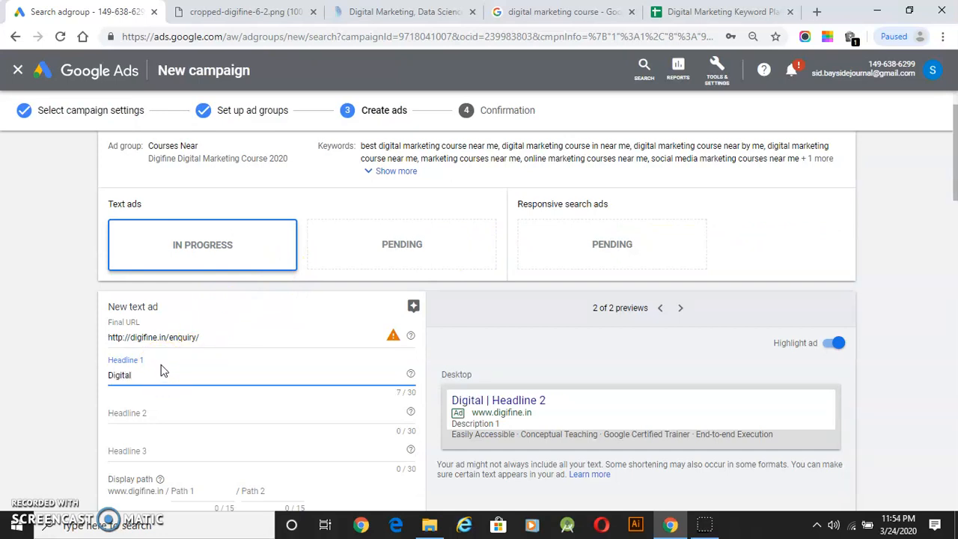
text( Market)
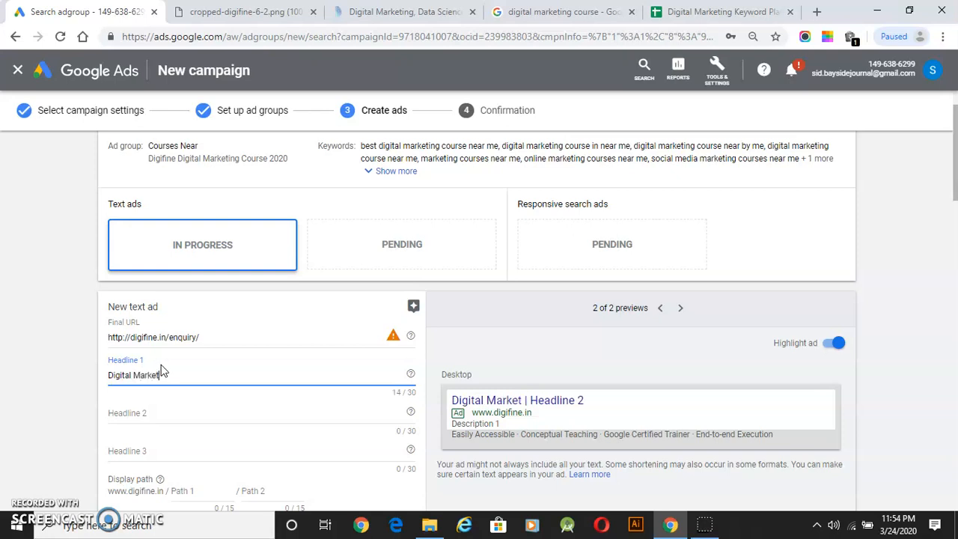
text(ing Cou)
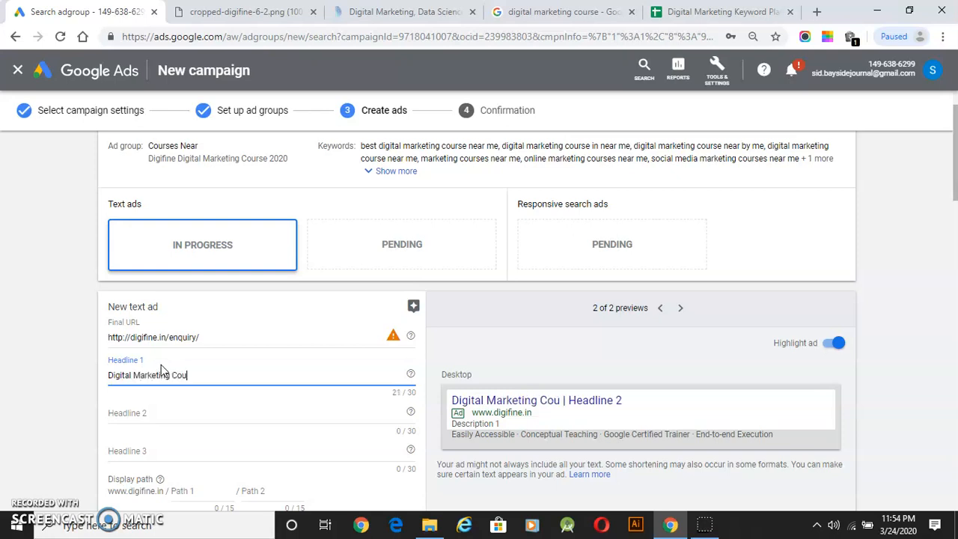
text(rse Near)
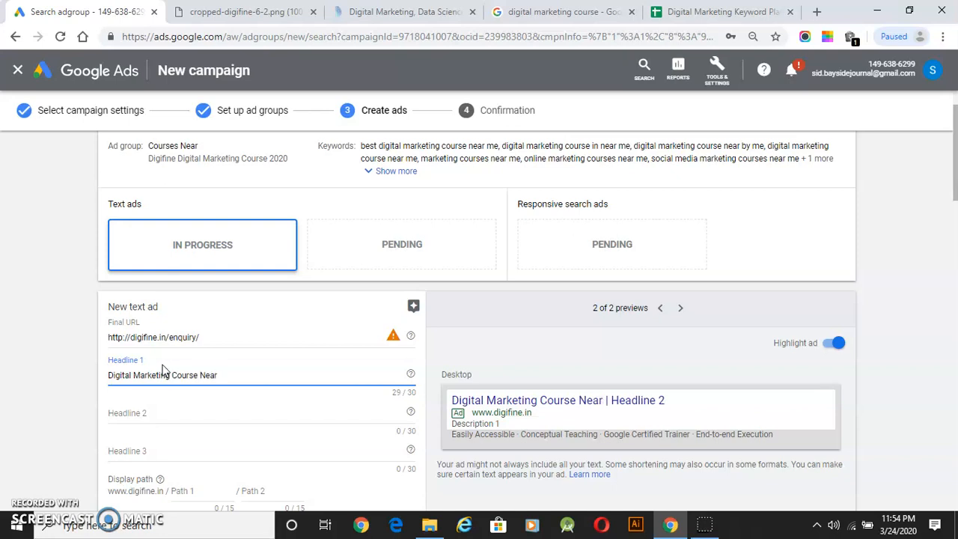
Step: Remove the word "Near" from Headline 1 so that it reads "Digital Marketing Course"
scroll(232, 333, down, 1)
double_click(208, 313)
click(225, 316)
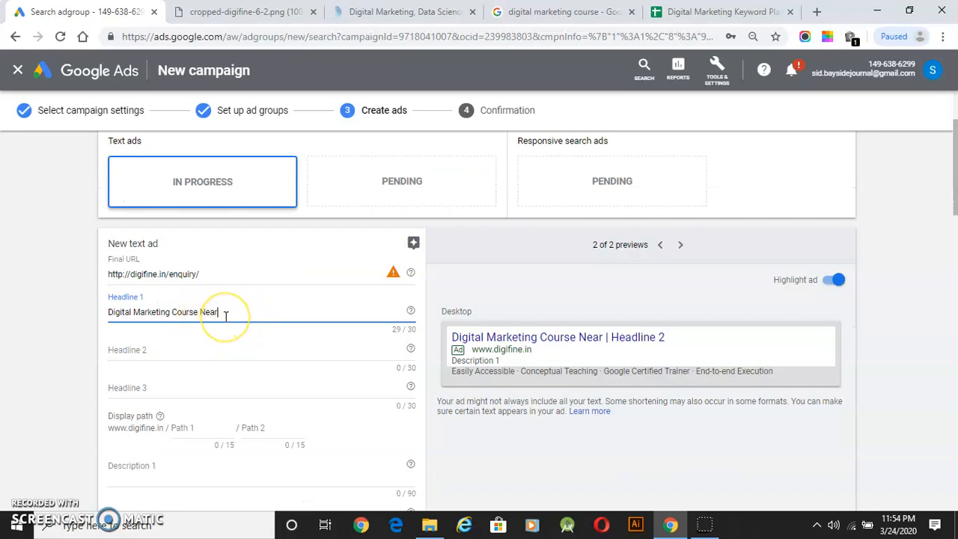
key(BackSpace)
key(BackSpace)
key(BackSpace)
key(BackSpace)
key(BackSpace)
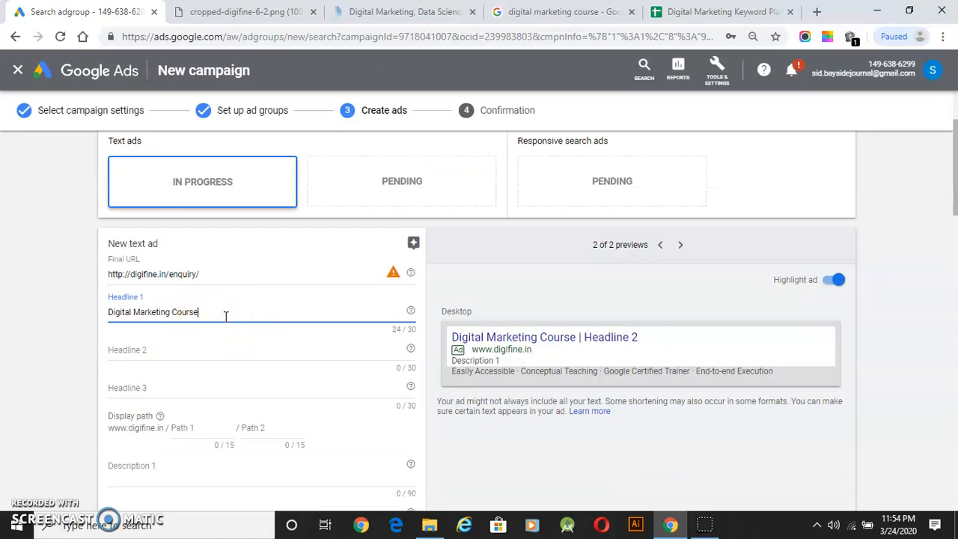
key(Tab)
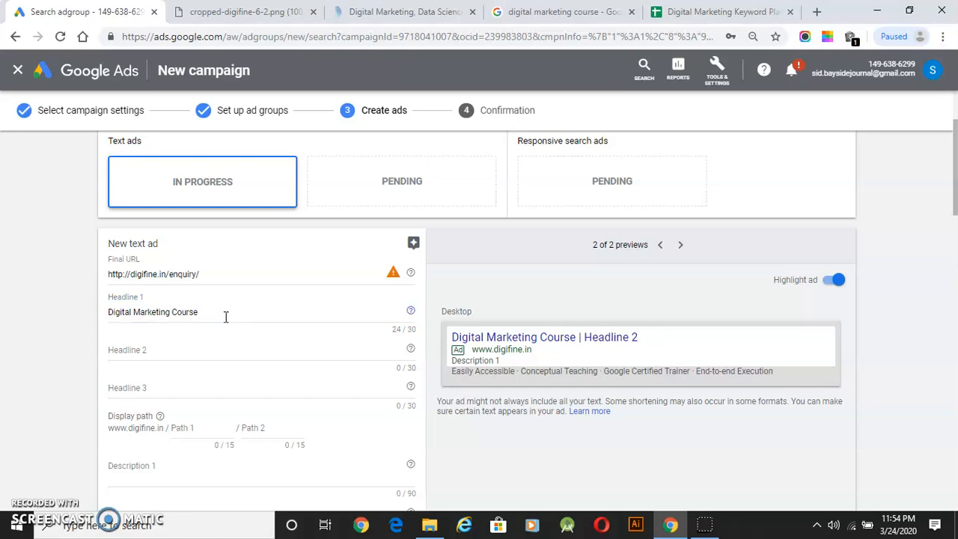
Step: Put the word "Best" in front of Headline 1, making it "Best Digital Marketing Course"
scroll(227, 319, up, 2)
scroll(285, 368, down, 2)
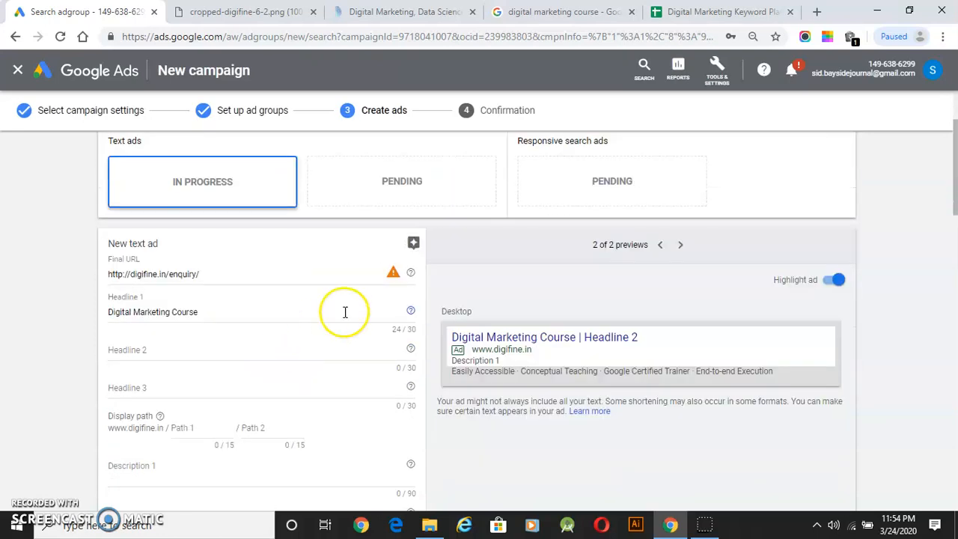
click(237, 309)
click(110, 309)
text(Best)
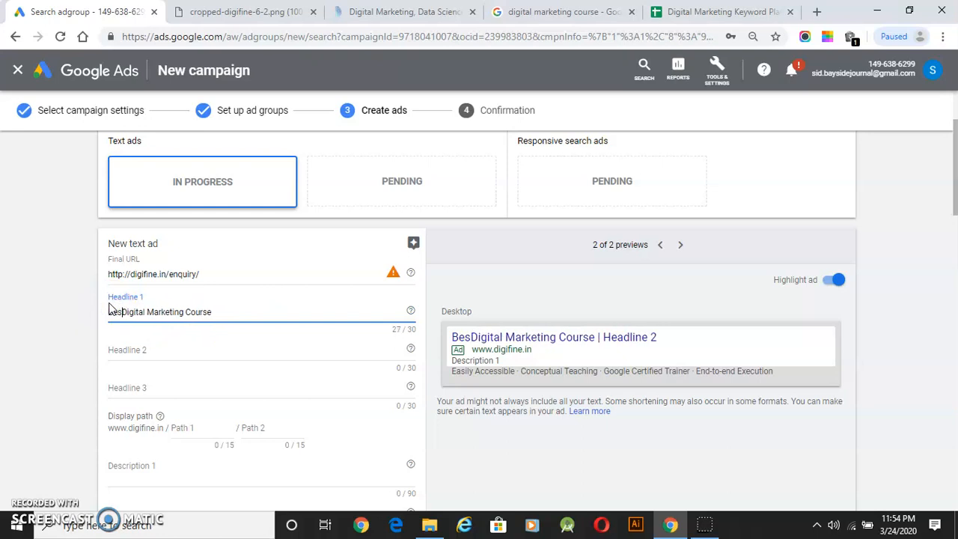
Step: Set Headline 2 to "Learn from Industry Expert" and Headline 3 to "Digifine"
click(130, 352)
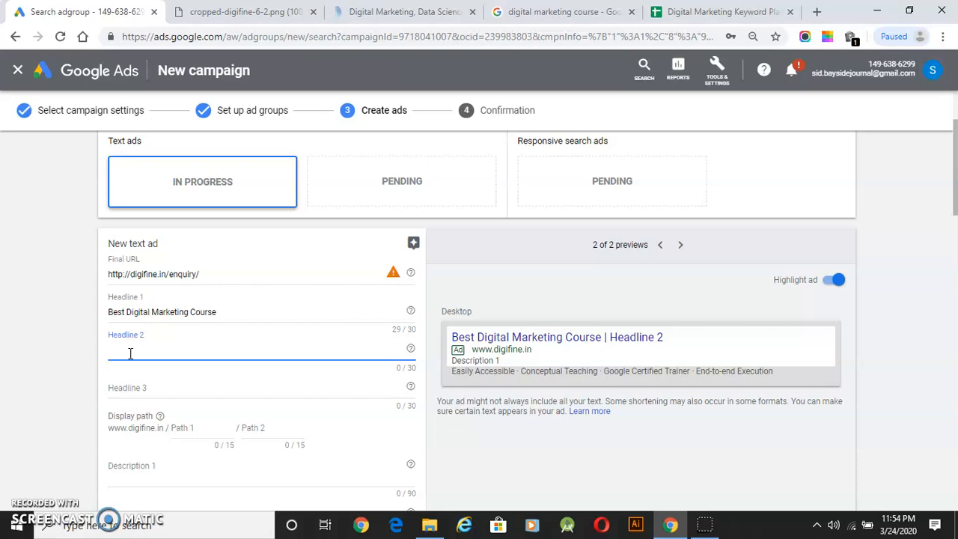
text(Learn from Industry Expert)
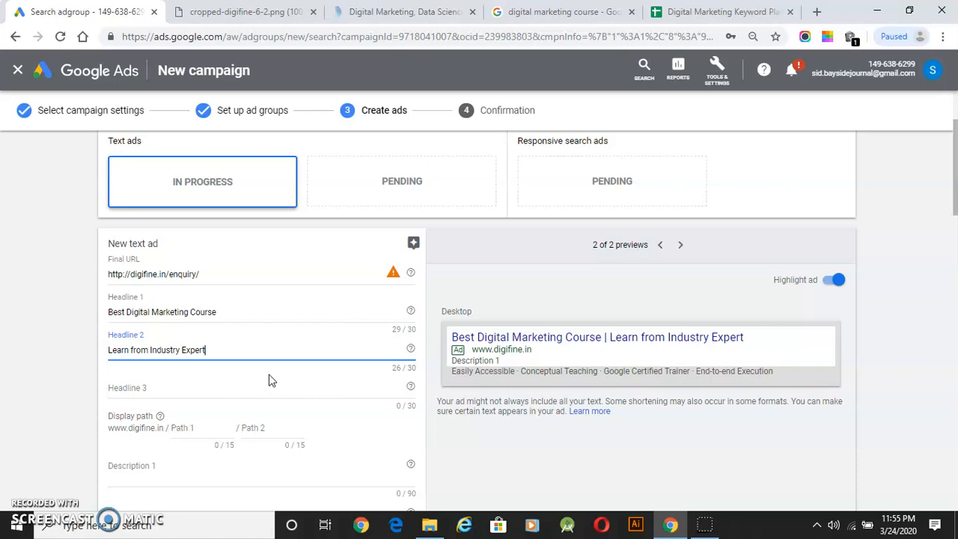
click(153, 388)
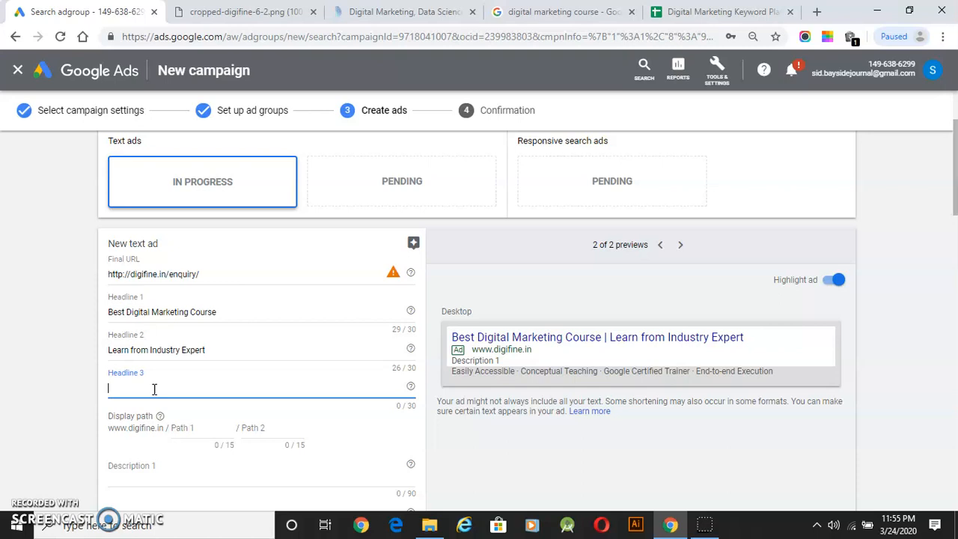
text(Digifine)
Step: Set the ad's display path to "Course" for Path 1 and "Nearby" for Path 2
scroll(167, 365, down, 1)
click(179, 365)
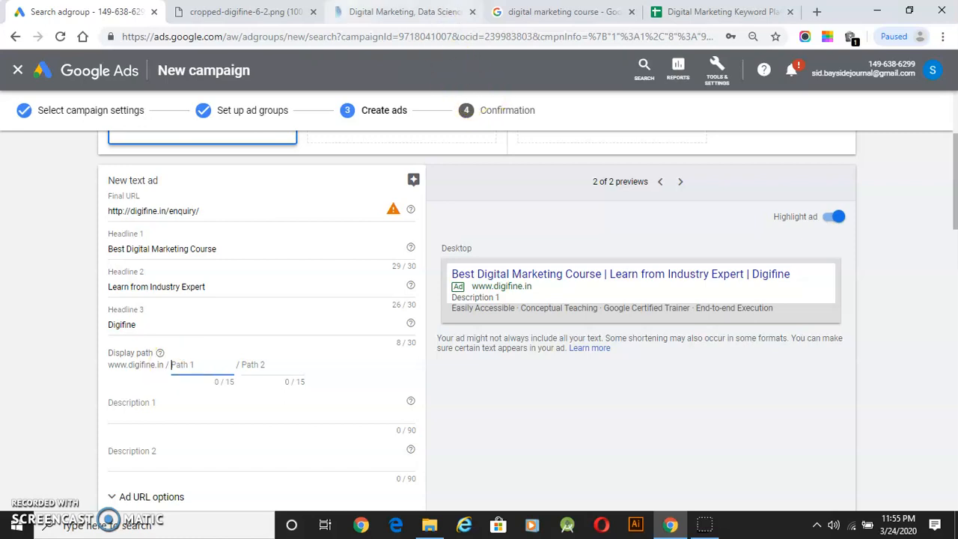
click(352, 11)
click(86, 11)
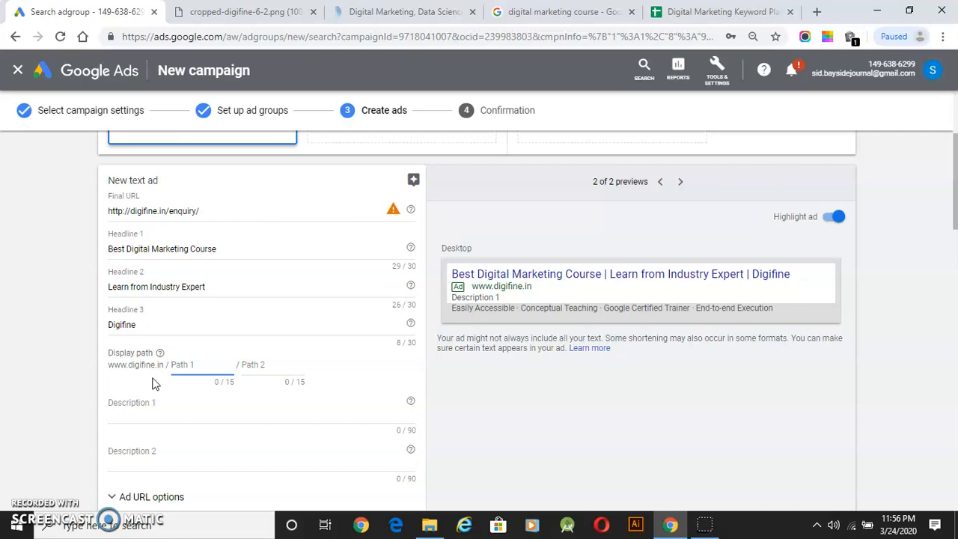
text(Courses)
key(Tab)
text(Nearby)
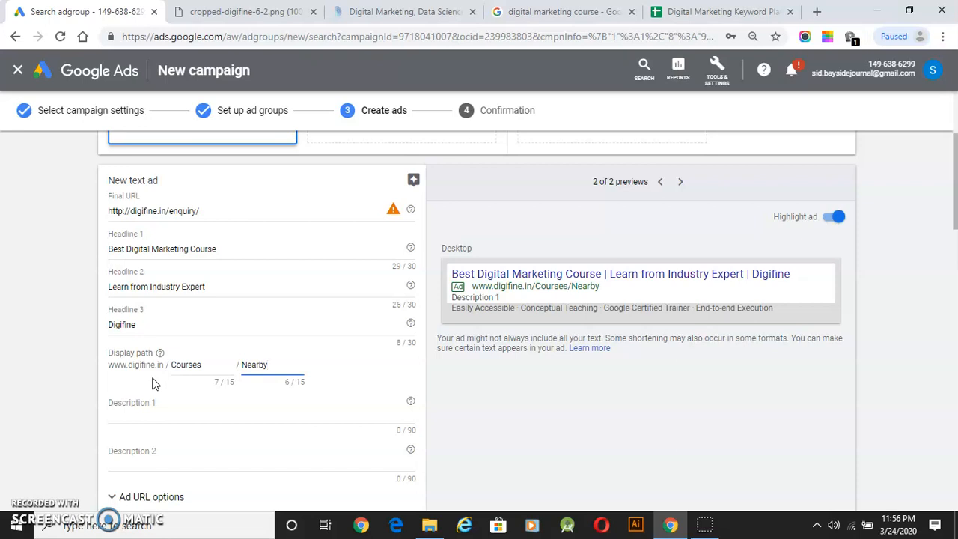
click(202, 364)
key(BackSpace)
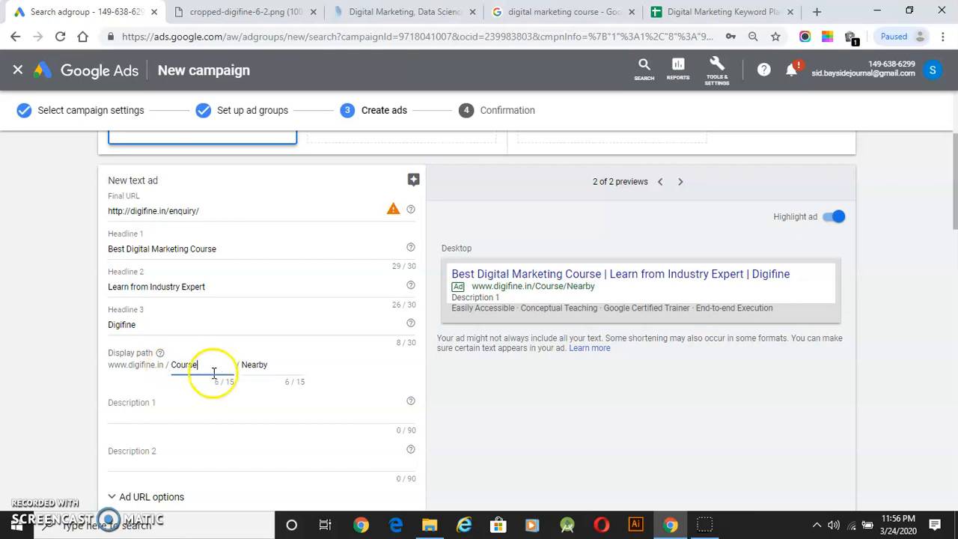
Step: Start Description 1 with "Complete digital marketing course", keeping every word after the first in lowercase
click(140, 411)
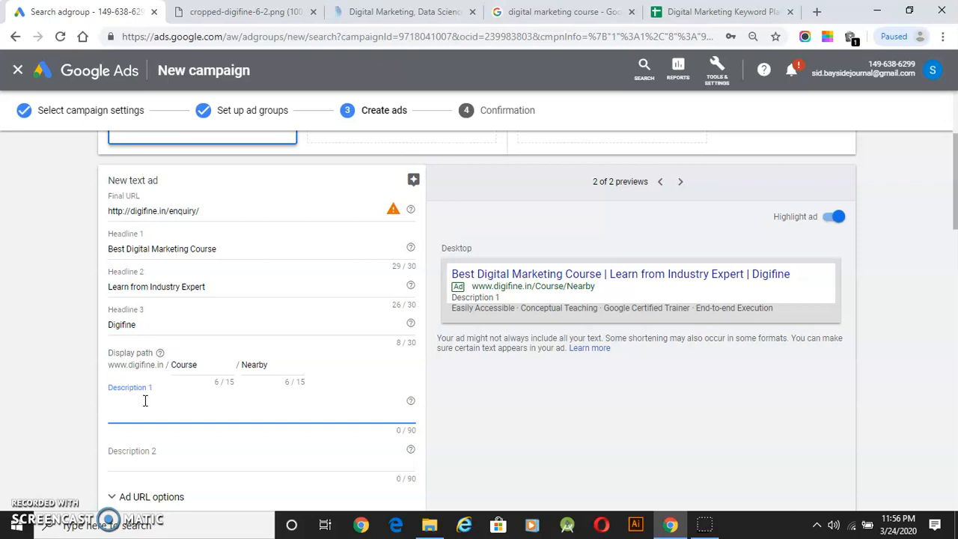
text(Complete Digital Marketin)
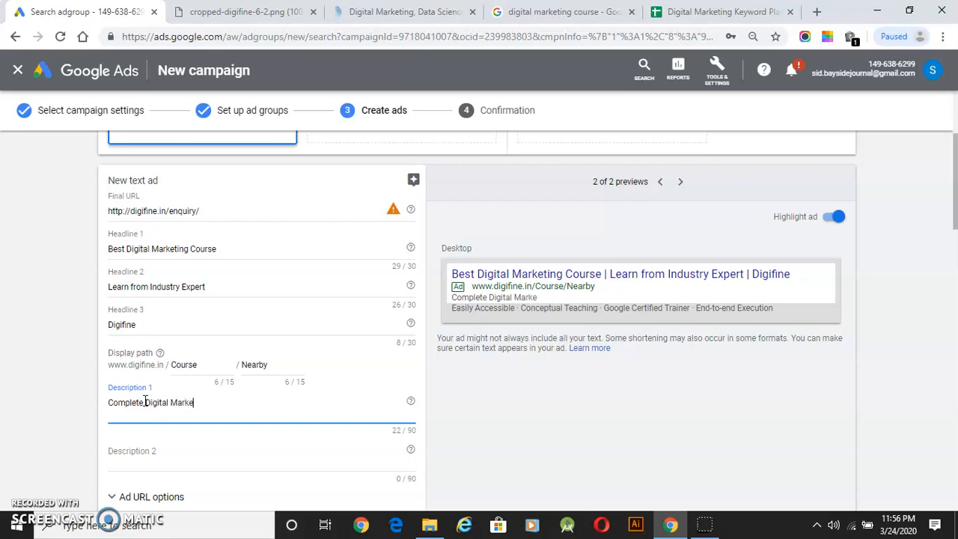
key(BackSpace)
key(BackSpace)
text(ing C)
key(BackSpace)
key(BackSpace)
key(BackSpace)
key(BackSpace)
key(BackSpace)
key(BackSpace)
key(BackSpace)
key(BackSpace)
key(BackSpace)
key(BackSpace)
key(BackSpace)
key(BackSpace)
key(BackSpace)
key(BackSpace)
key(BackSpace)
key(BackSpace)
key(BackSpace)
key(BackSpace)
key(BackSpace)
key(BackSpace)
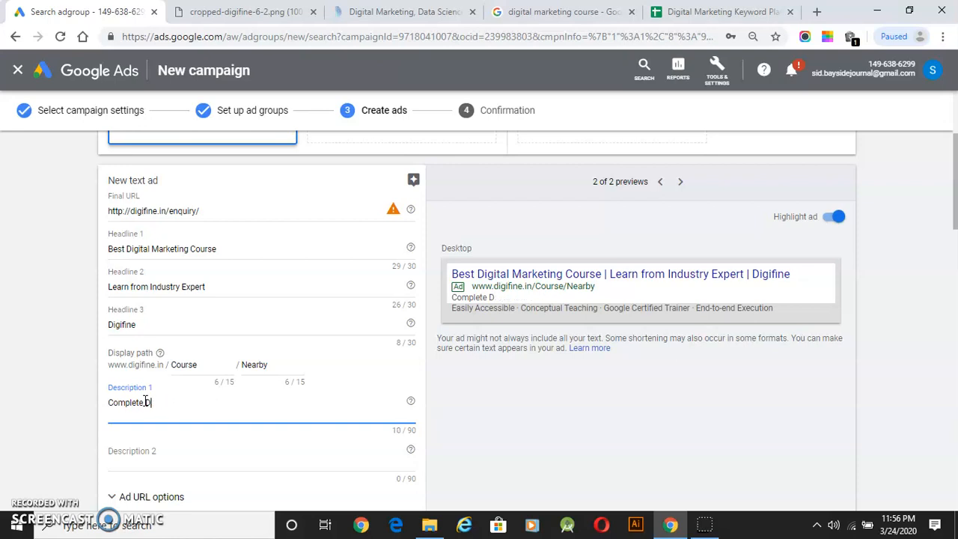
text(digital marketing course)
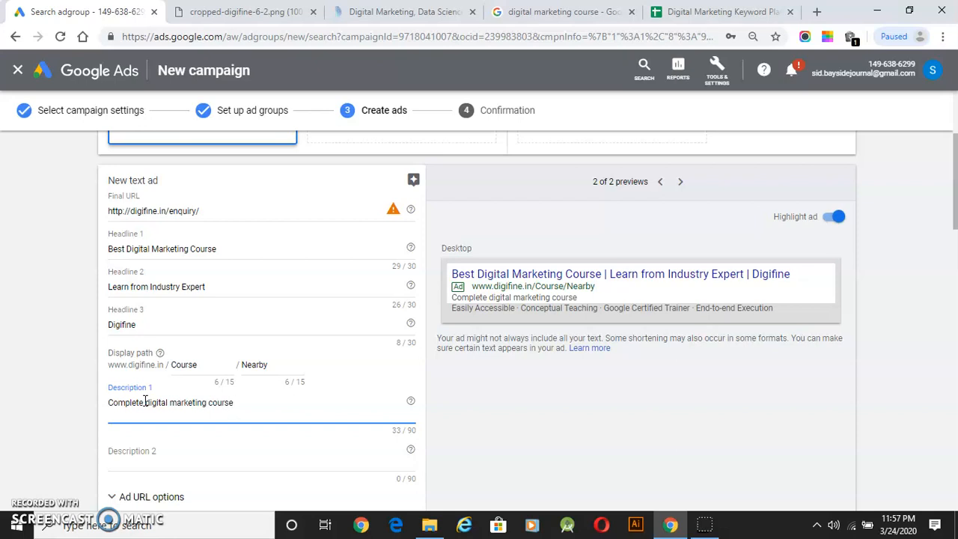
Step: Extend Description 1 with "along with Google certification.", writing Google with a capital letter
text(along with googl)
key(BackSpace)
key(BackSpace)
key(BackSpace)
key(BackSpace)
key(BackSpace)
key(BackSpace)
text(Go)
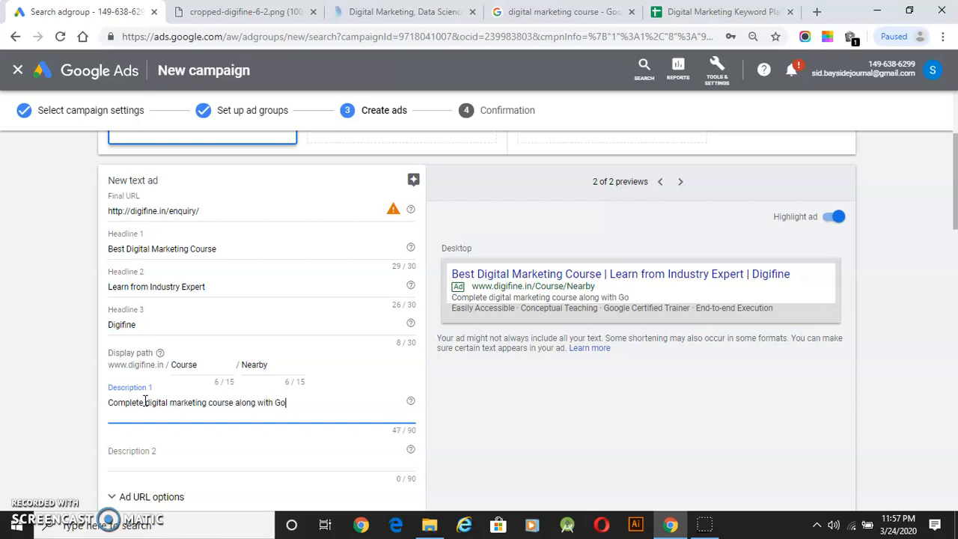
text(ogle certification)
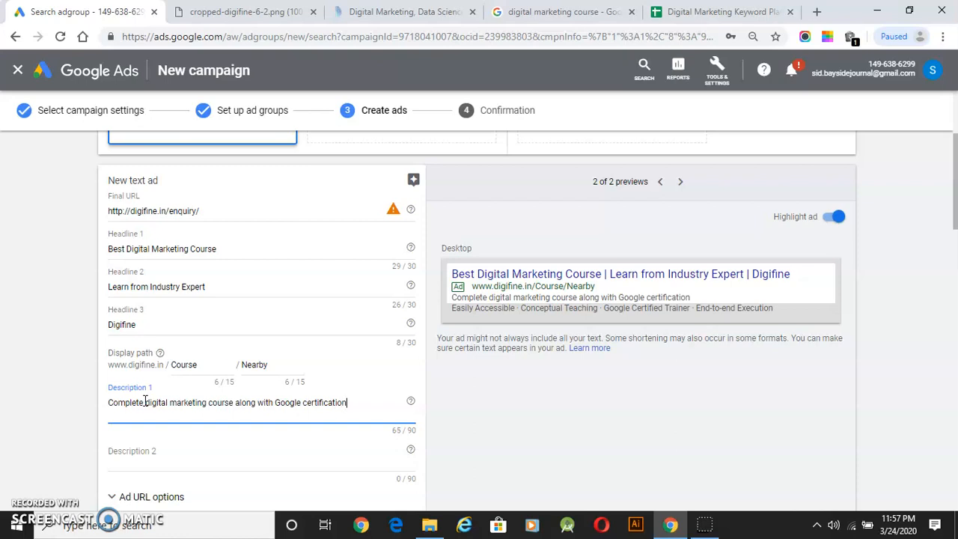
text(.)
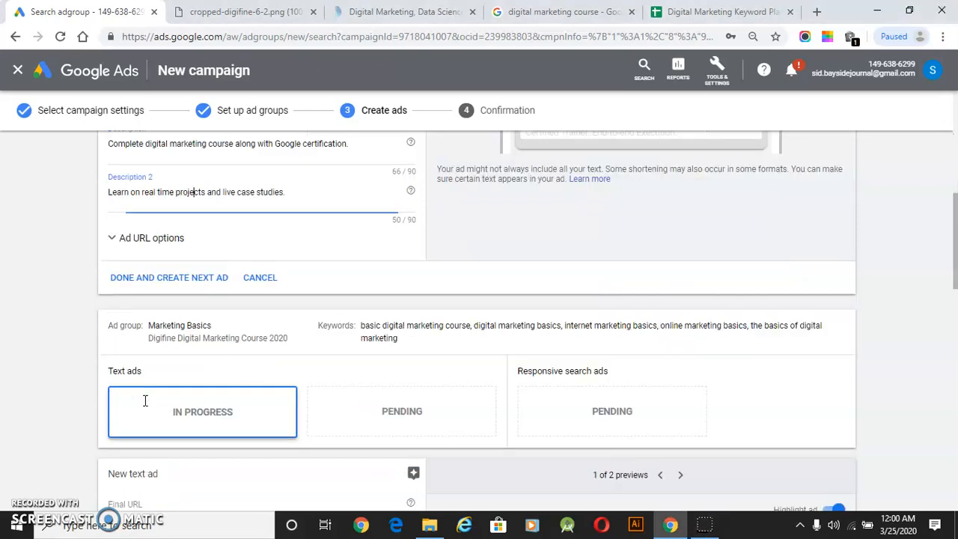
Step: Review Description 2 and the rest of the Courses Near text ad, finish it, and start the ad group's next text ad
key(ctrl+a)
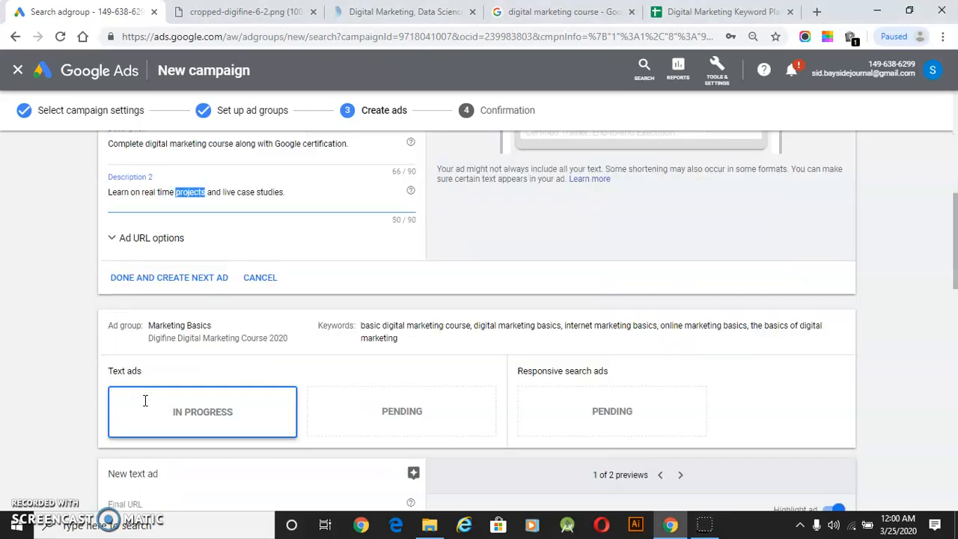
scroll(188, 203, up, 3)
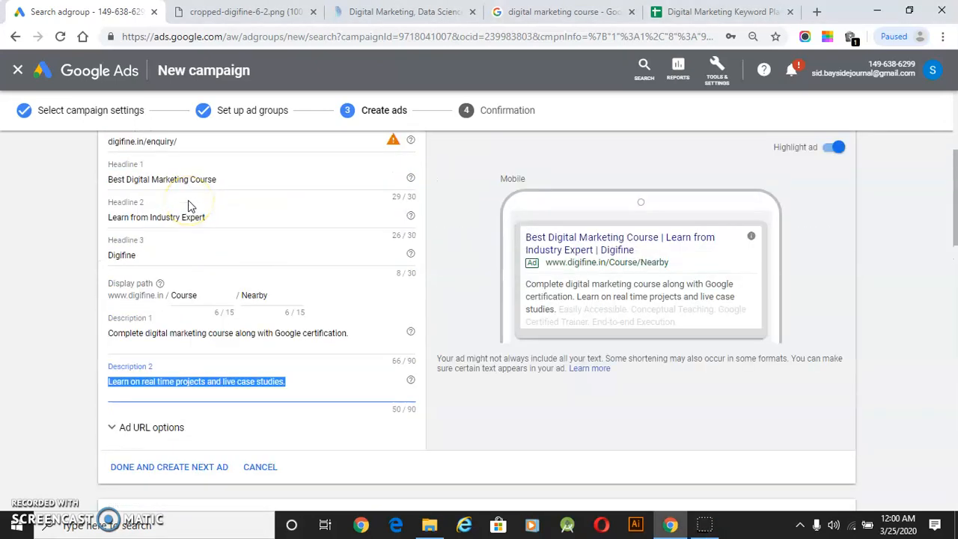
click(156, 370)
click(184, 382)
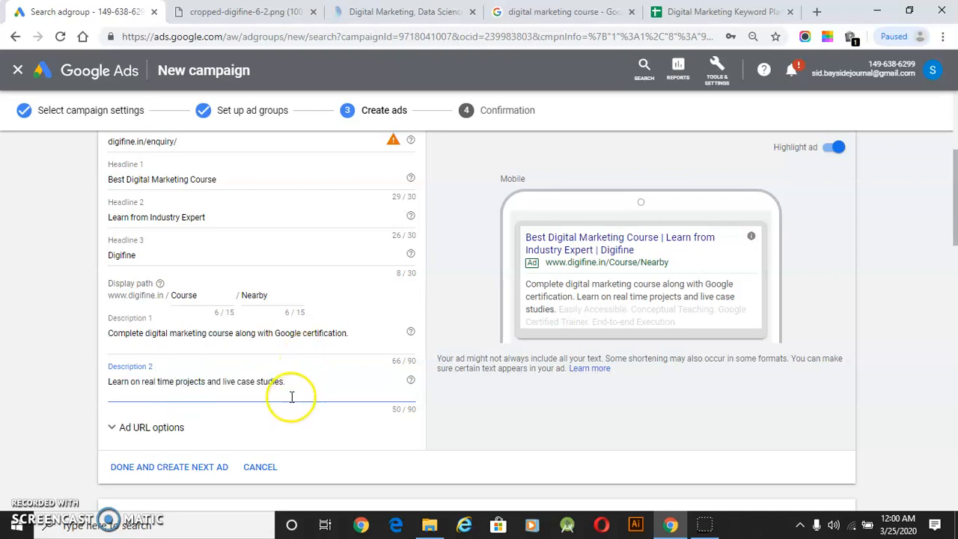
click(133, 467)
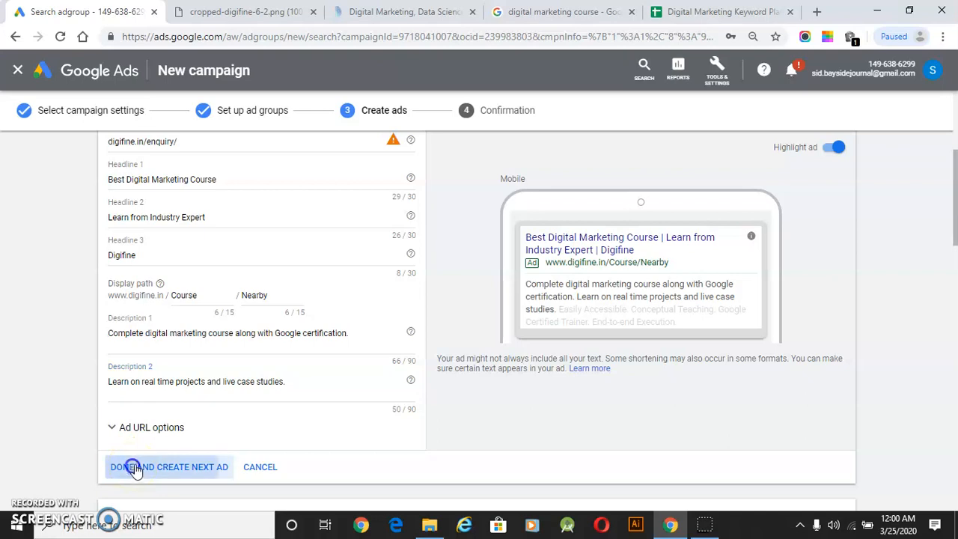
click(148, 434)
scroll(149, 430, down, 6)
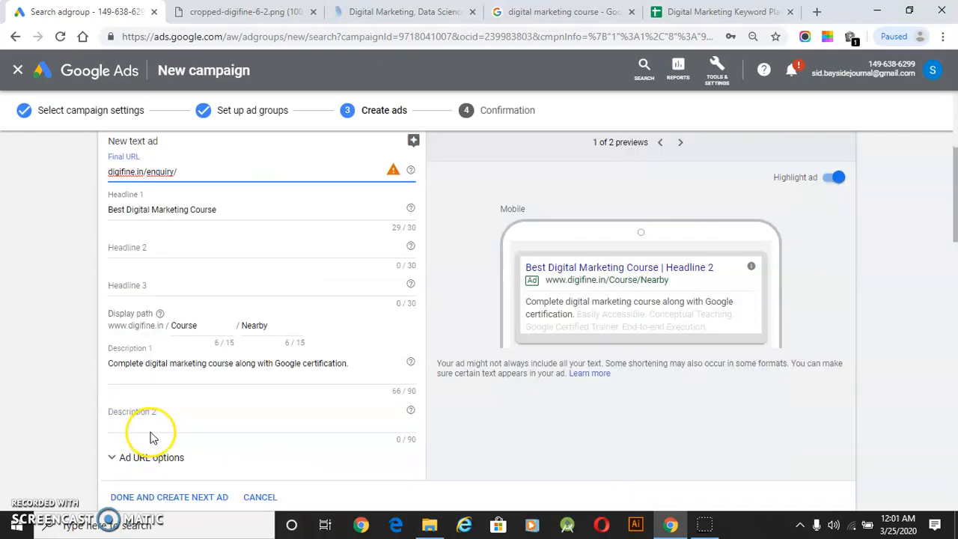
Step: Discard the unfinished second text ad in the Courses Near ad group
click(256, 308)
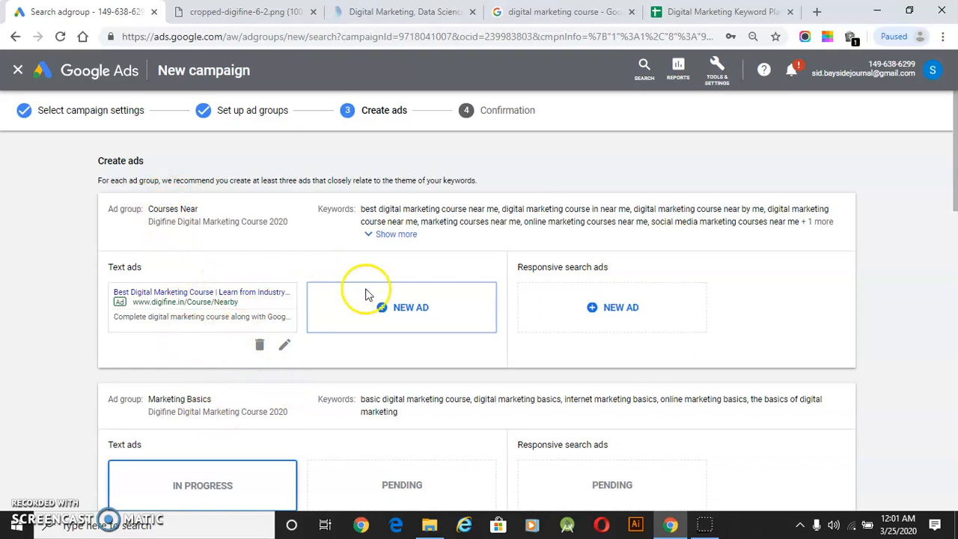
drag(171, 213, 351, 315)
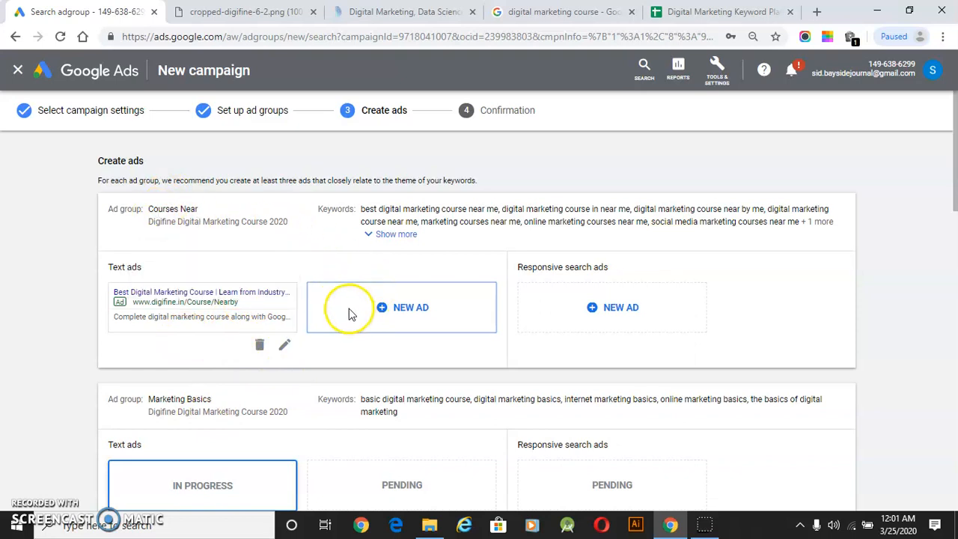
click(393, 314)
Step: Discard the empty text ad drafts in the Institute Near and Marketing Basics ad groups
scroll(340, 351, down, 3)
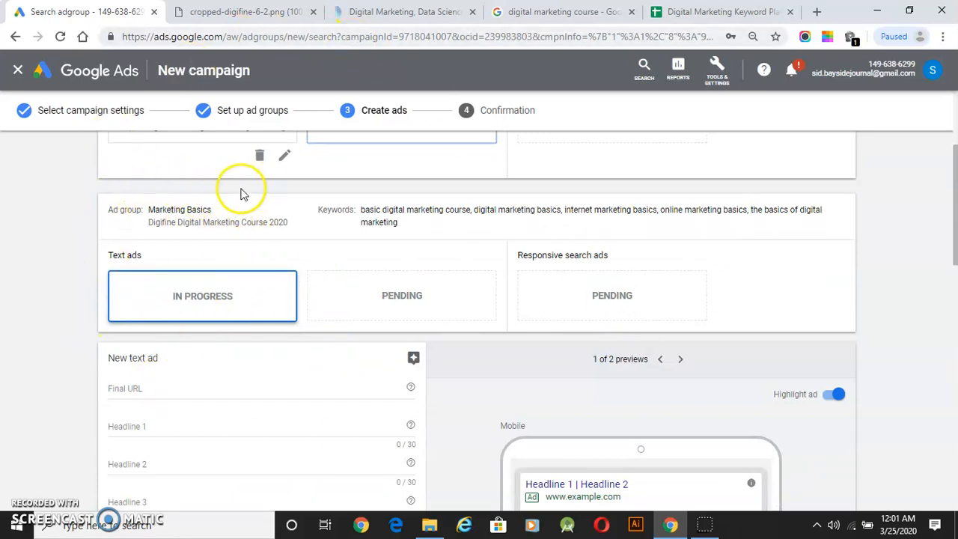
click(140, 219)
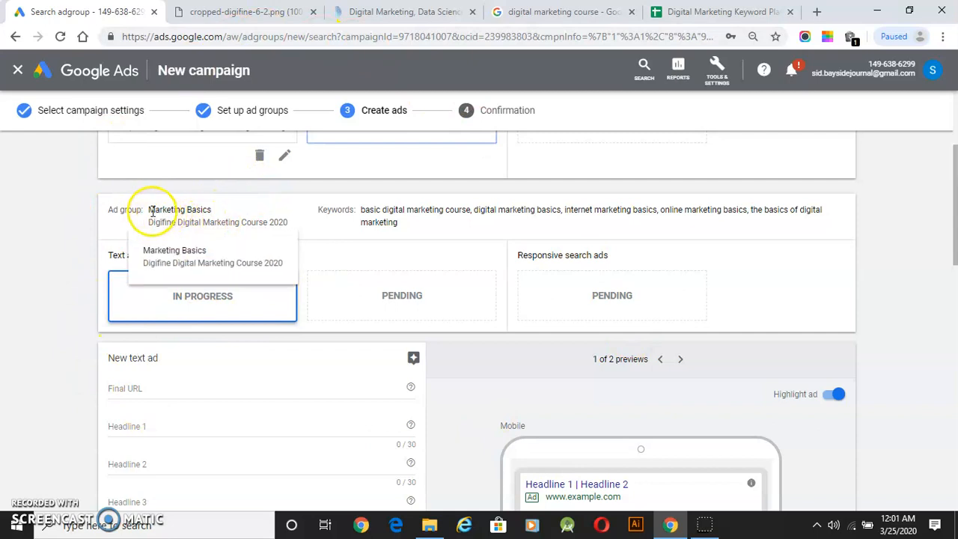
scroll(131, 243, down, 1)
scroll(127, 246, down, 3)
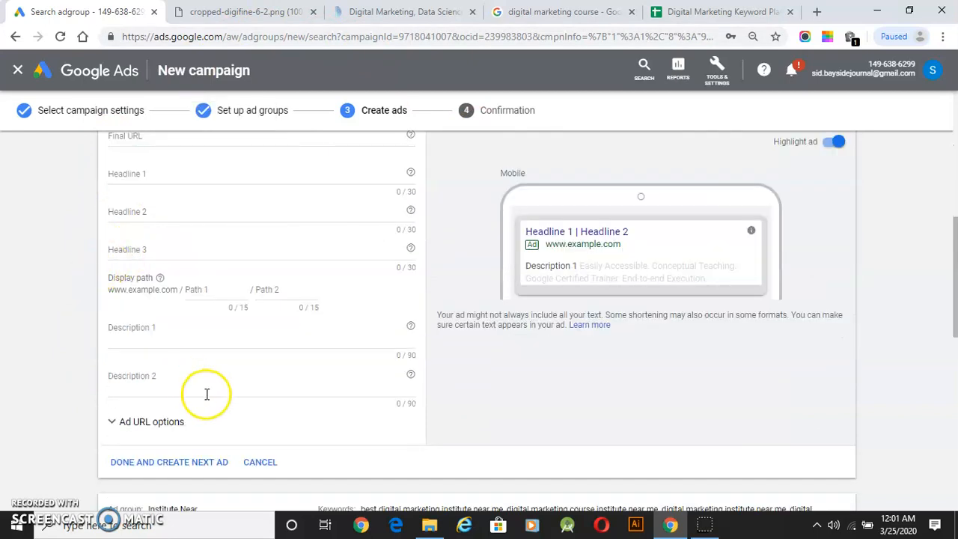
scroll(103, 372, down, 8)
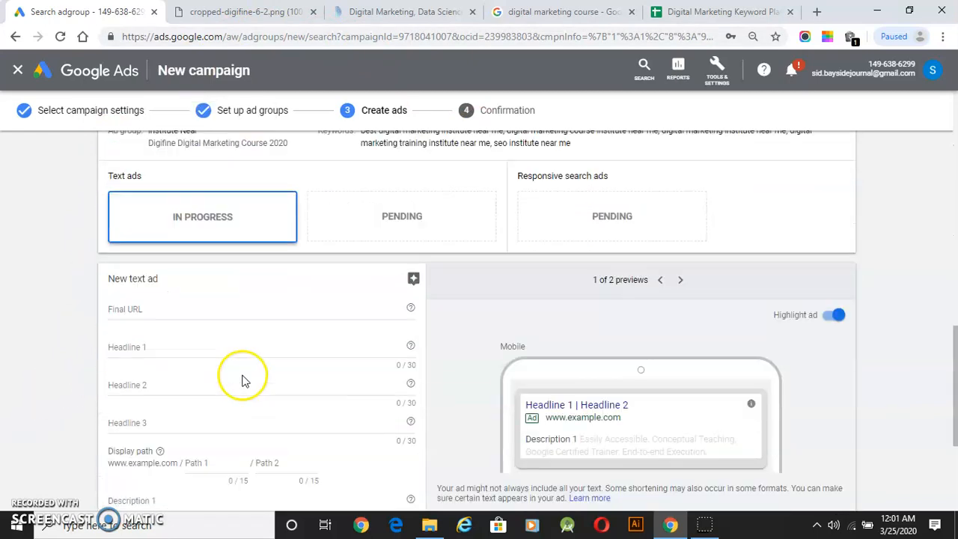
click(260, 412)
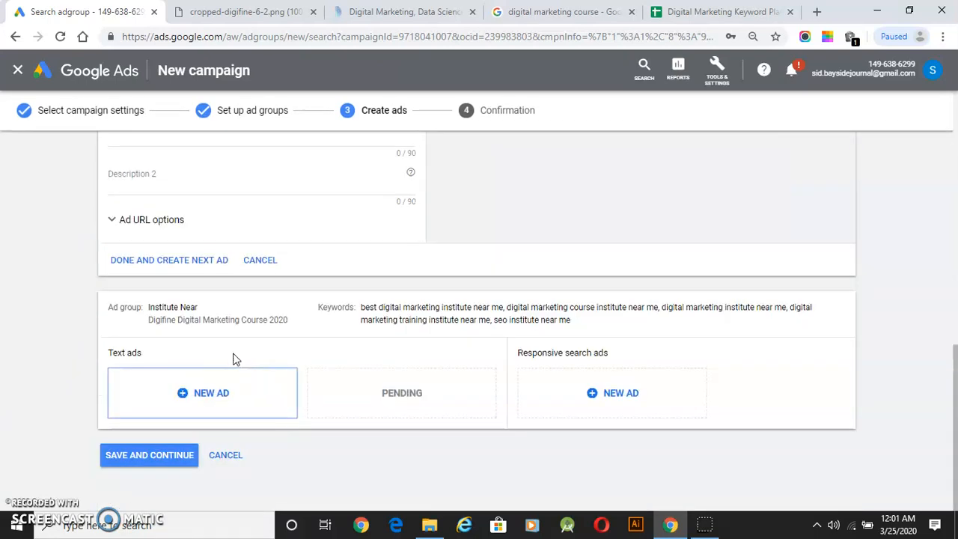
scroll(235, 357, up, 5)
scroll(229, 324, down, 2)
click(260, 449)
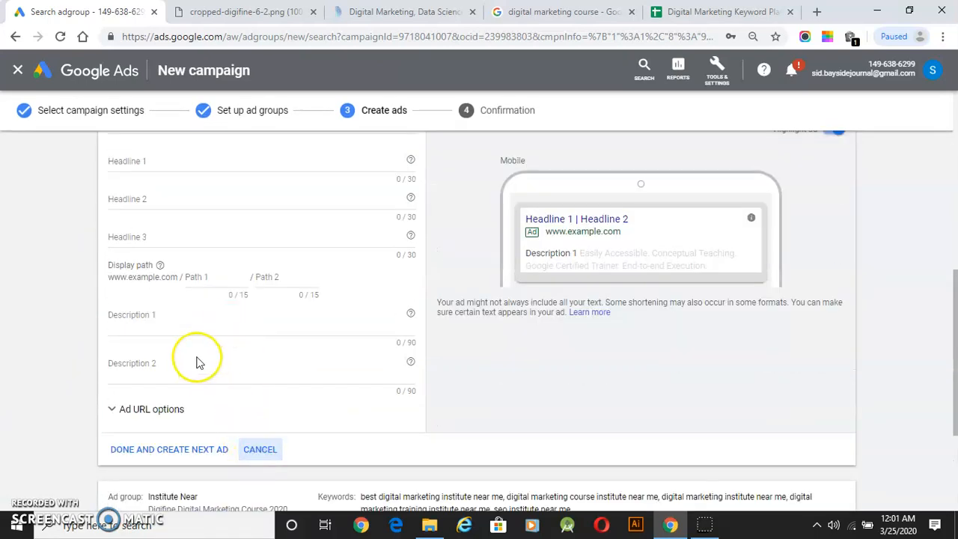
Step: Save the ads and proceed through the campaign confirmation to the finished campaign
scroll(242, 354, down, 3)
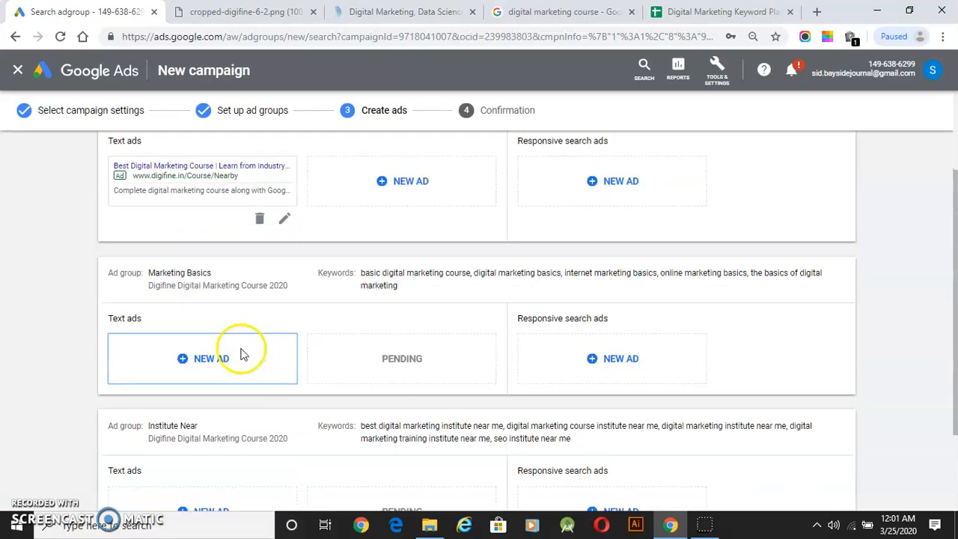
click(131, 461)
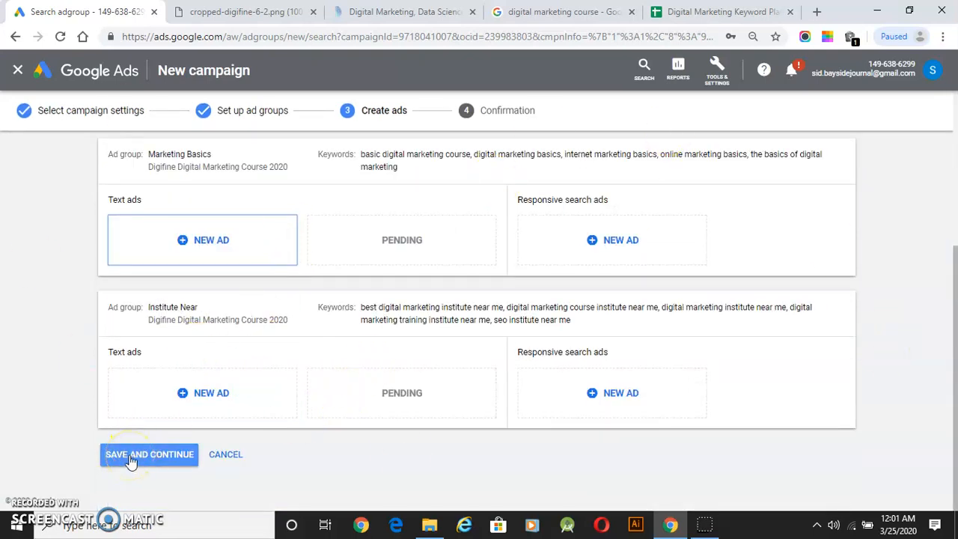
click(131, 458)
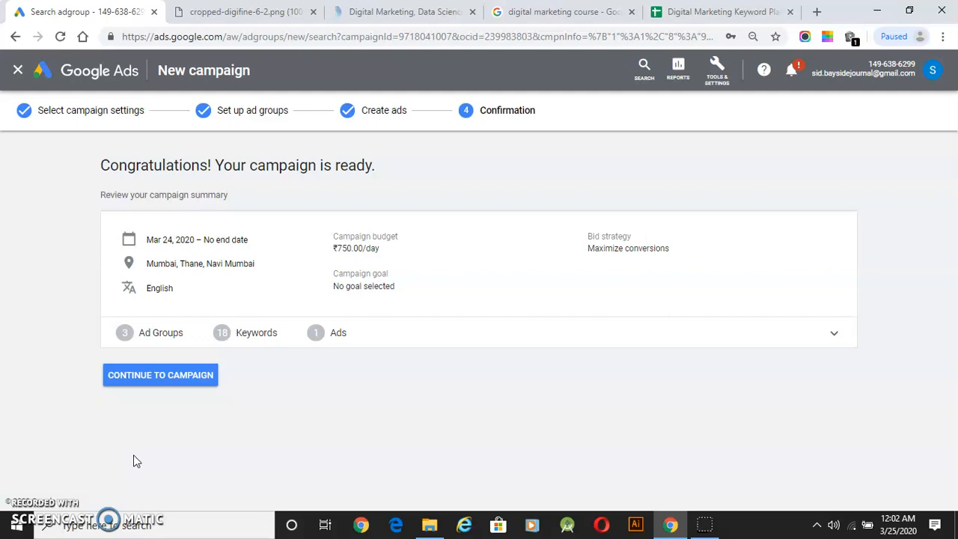
click(150, 387)
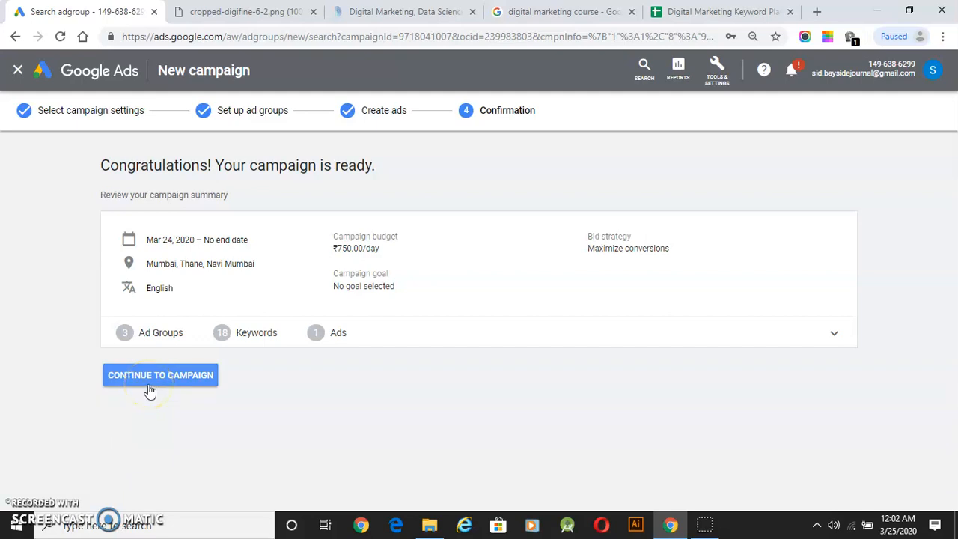
click(150, 381)
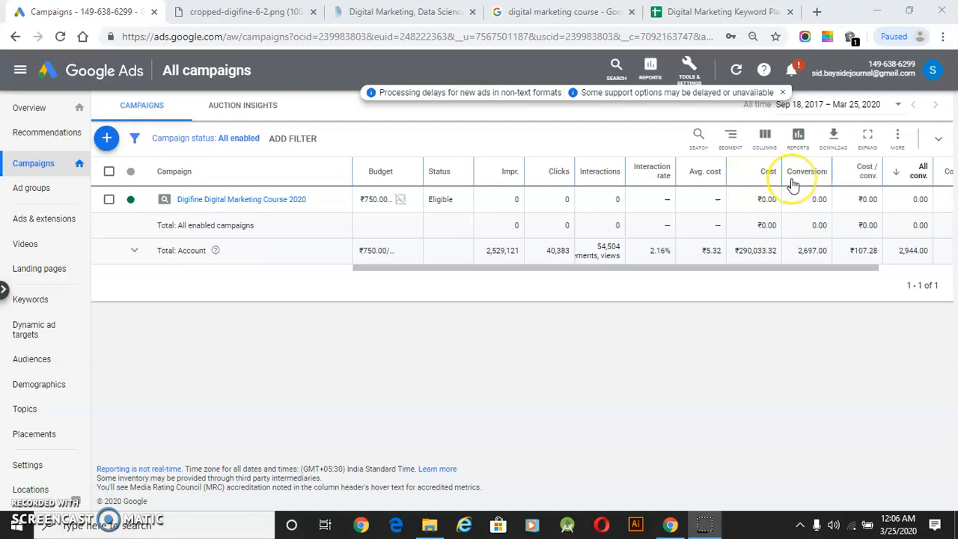
click(860, 186)
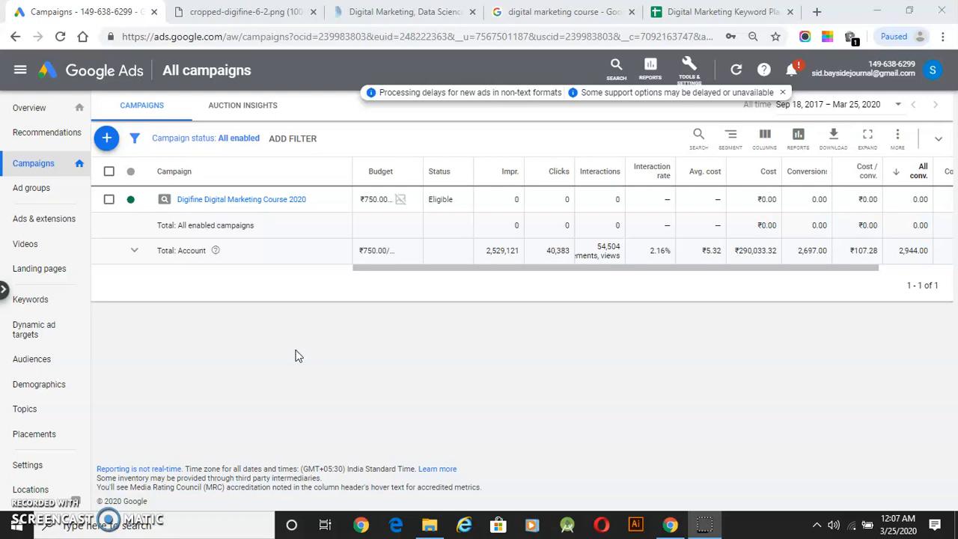
click(346, 274)
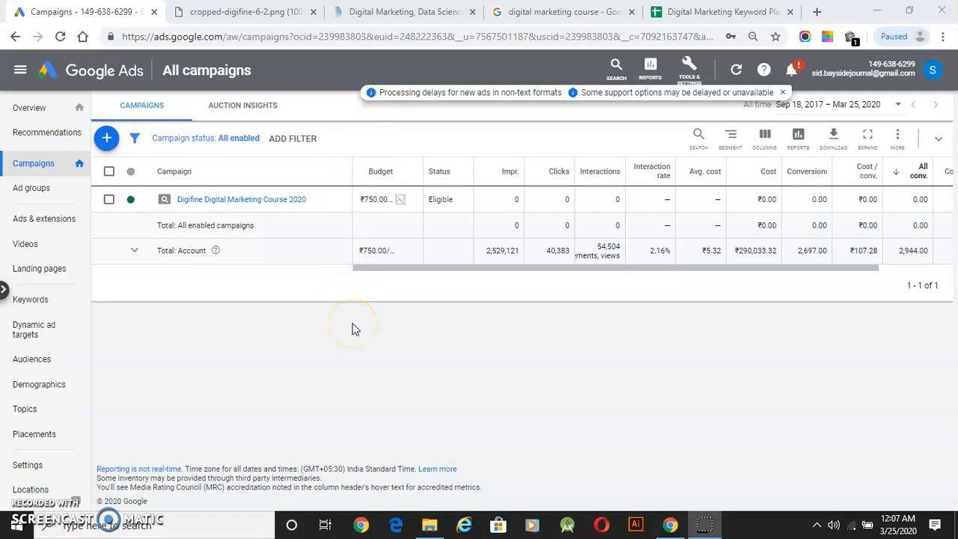